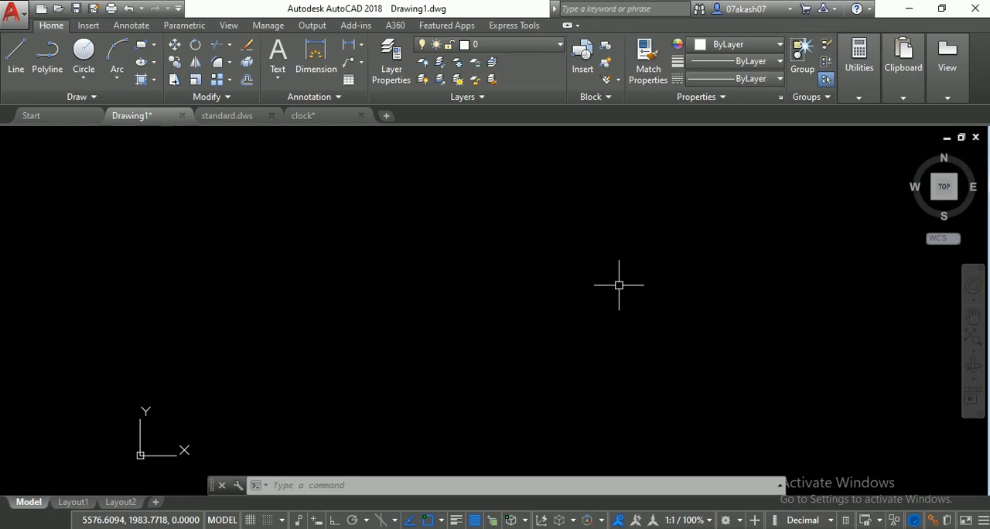
# - Start attaching an image and choose the reference file DSC_0005-01-01 - Copy.png from the Desktop
pyautogui.write('AT')
pyautogui.press('Return')
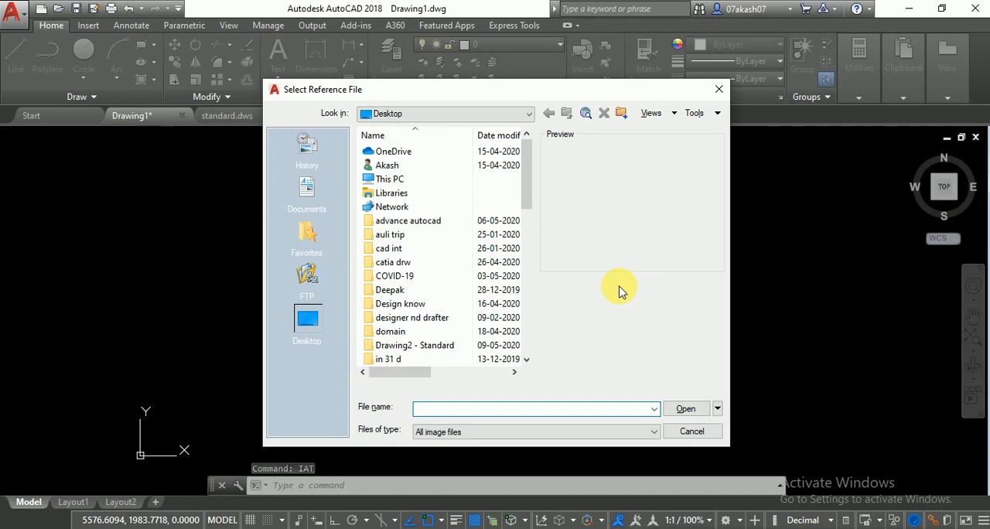
pyautogui.scroll(-9, 433, 294)
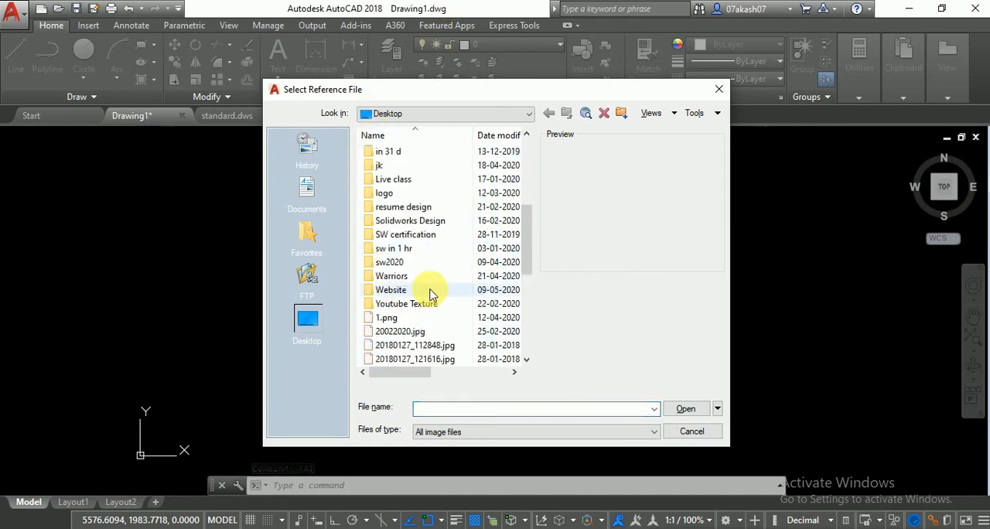
pyautogui.click(392, 344)
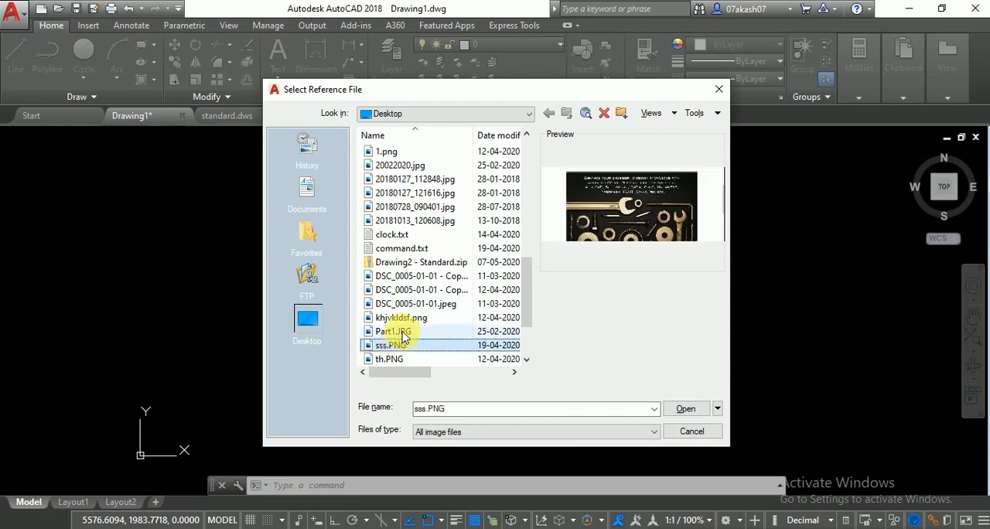
pyautogui.click(402, 290)
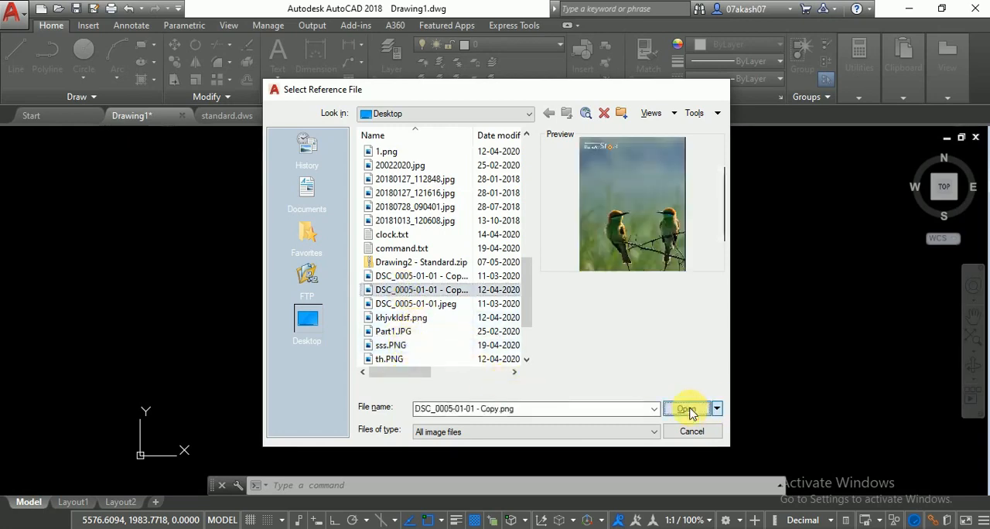
pyautogui.click(687, 410)
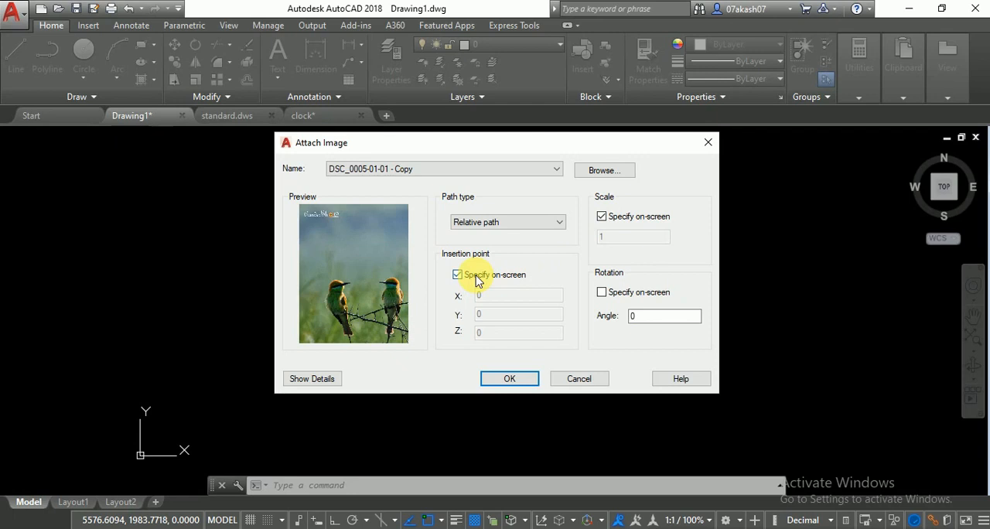
# - Place the attached image in the middle of the empty drawing area with a scale factor of 2
pyautogui.click(601, 219)
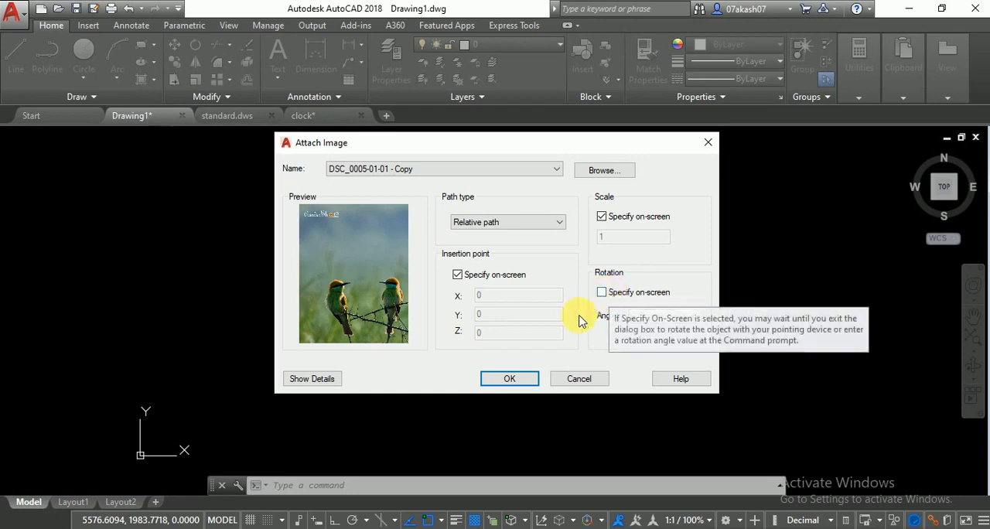
pyautogui.click(509, 379)
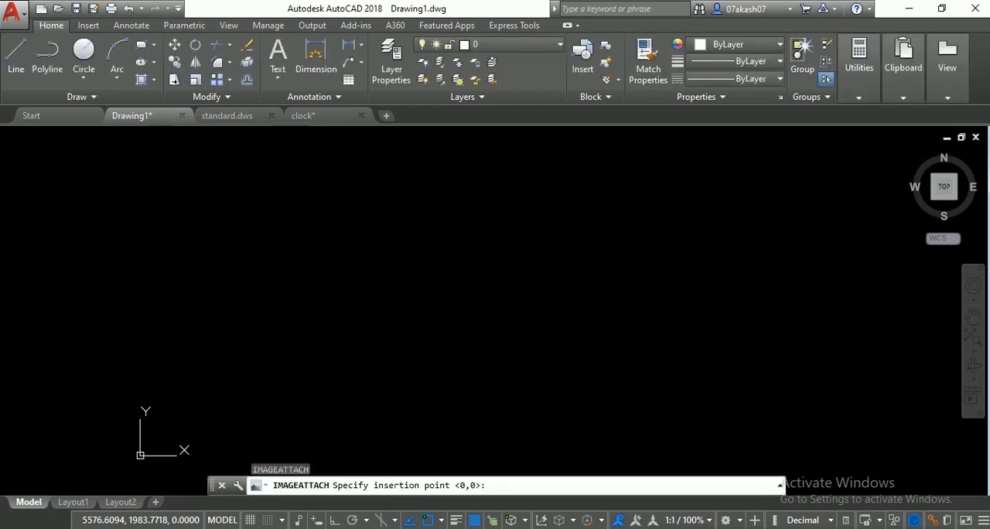
pyautogui.click(443, 338)
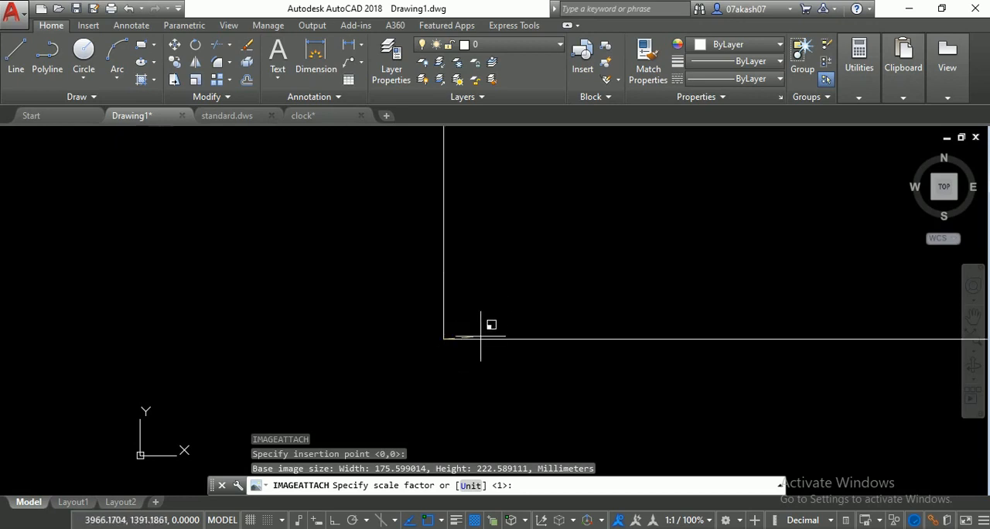
pyautogui.write('2')
pyautogui.press('Return')
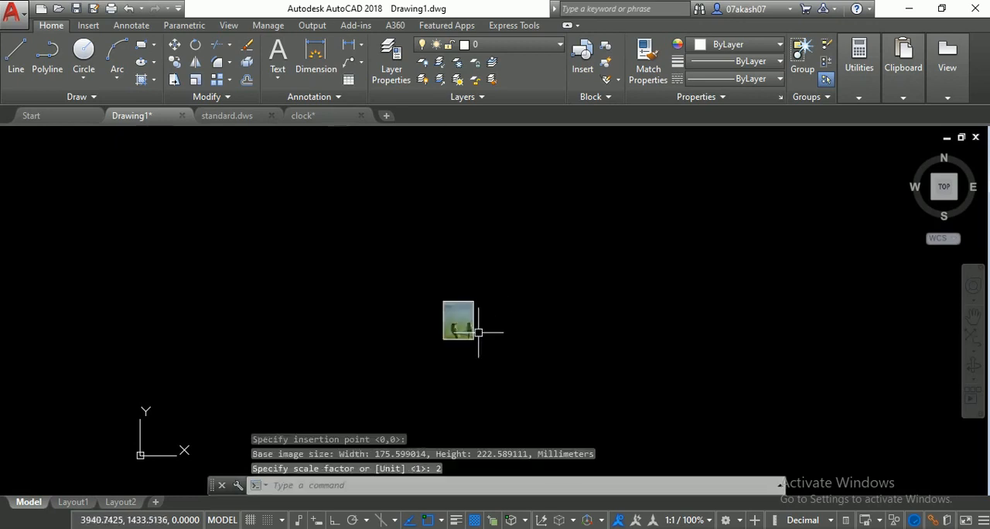
pyautogui.scroll(4, 465, 320)
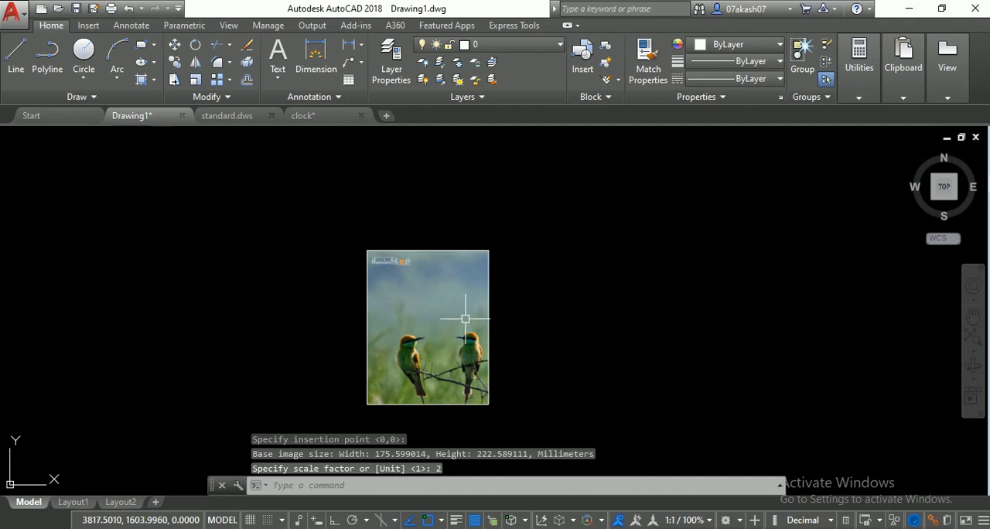
pyautogui.scroll(-3, 465, 320)
pyautogui.press('Return')
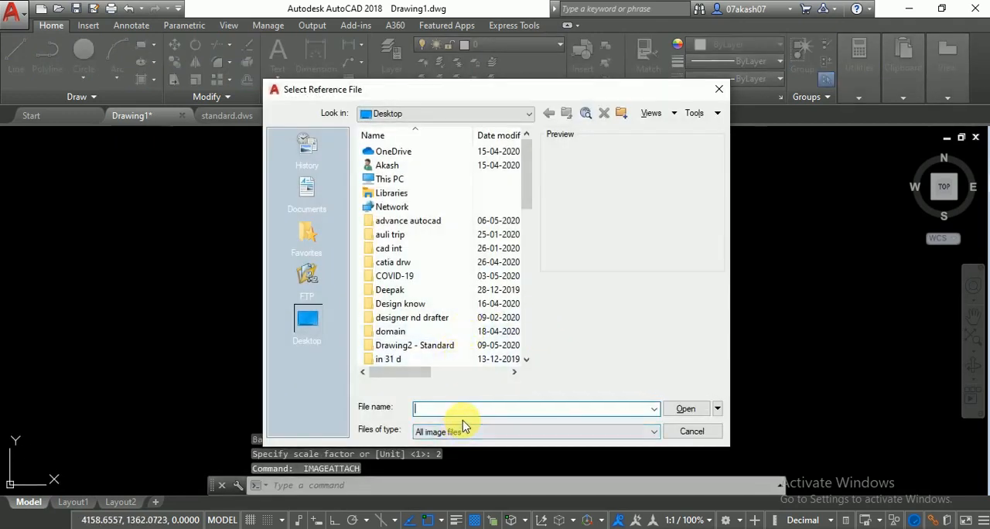
pyautogui.click(717, 89)
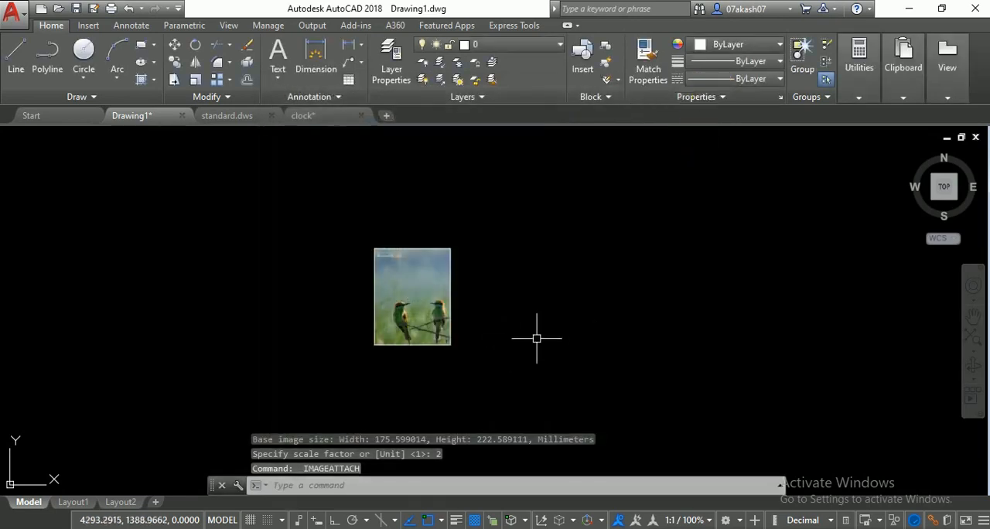
# - Adjust the attached bird image with Image Adjust to brightness 74, contrast 79 and fade 0
pyautogui.scroll(2, 447, 294)
pyautogui.moveTo(479, 297); pyautogui.dragTo(523, 305, button='middle')
pyautogui.scroll(2, 523, 306)
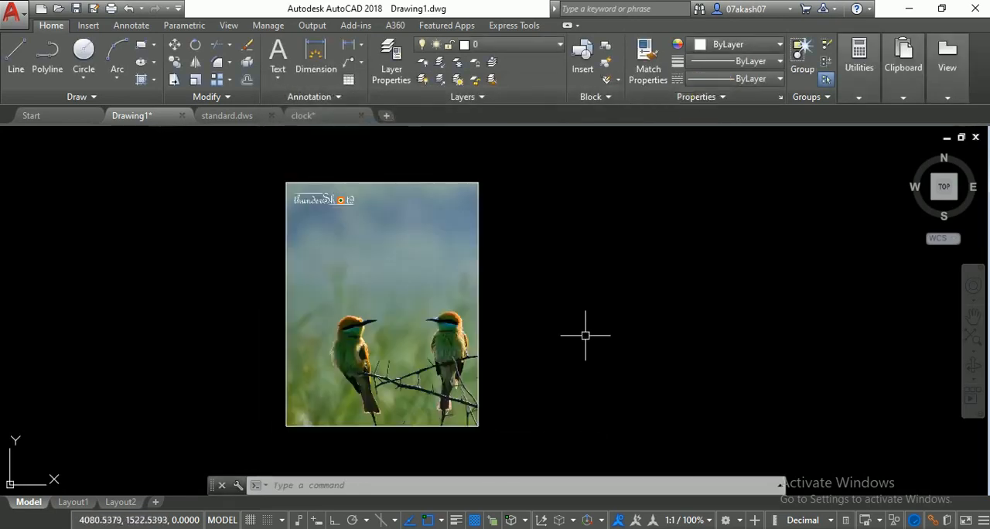
pyautogui.write('ID')
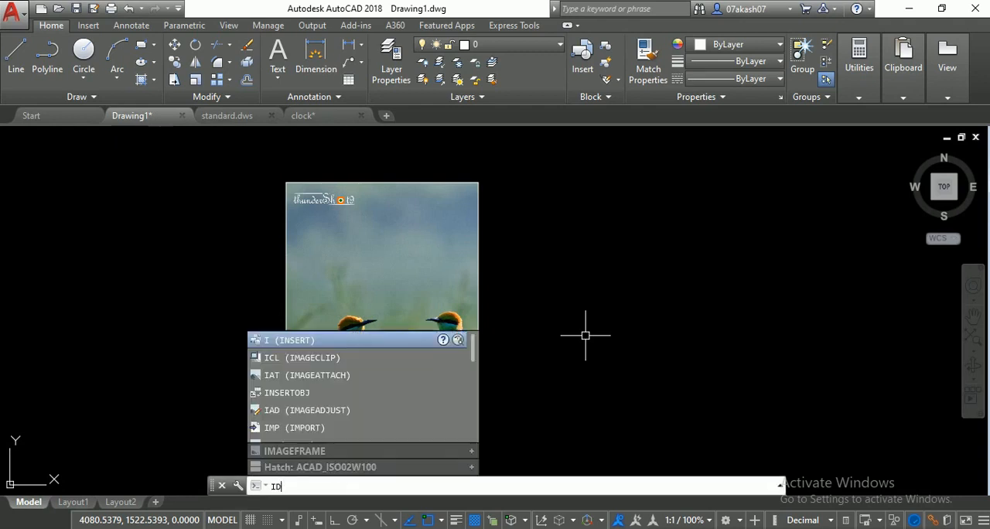
pyautogui.write('AD')
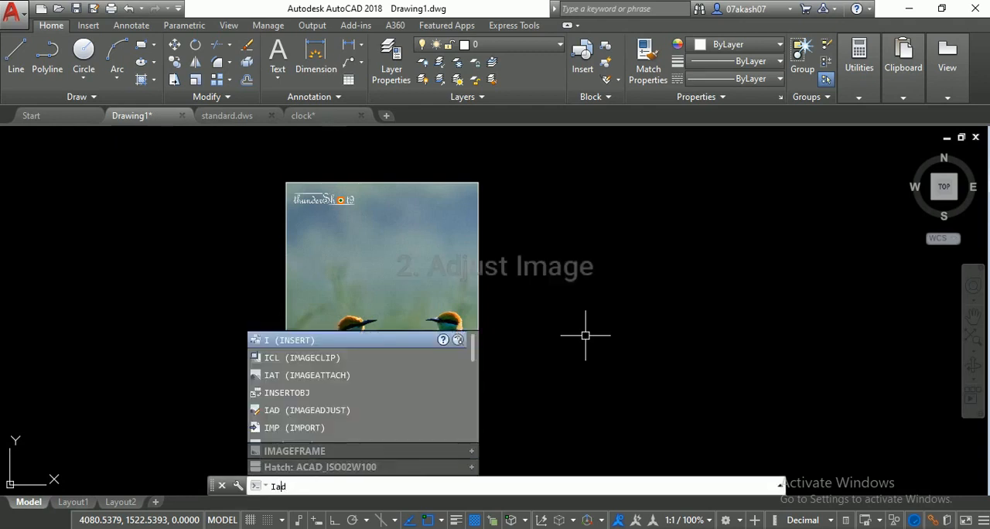
pyautogui.press('Return')
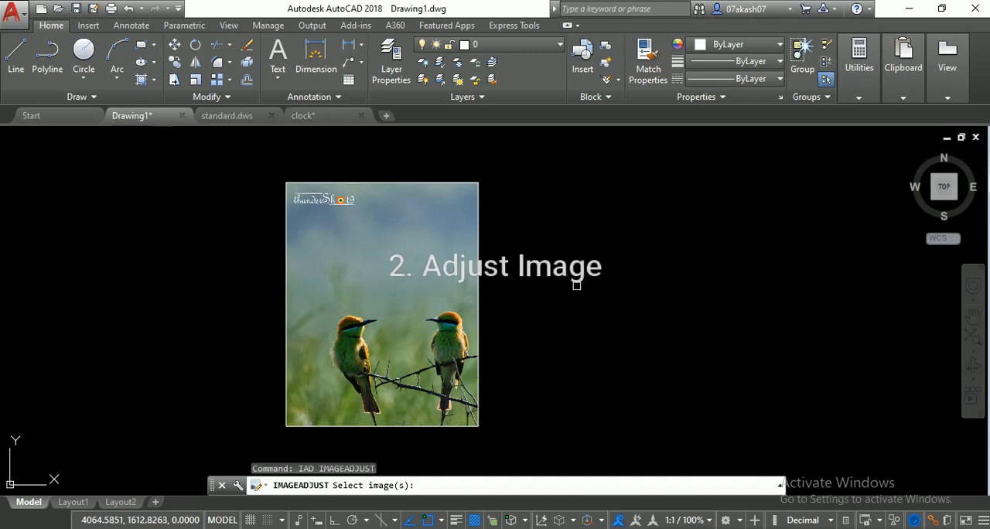
pyautogui.click(474, 182)
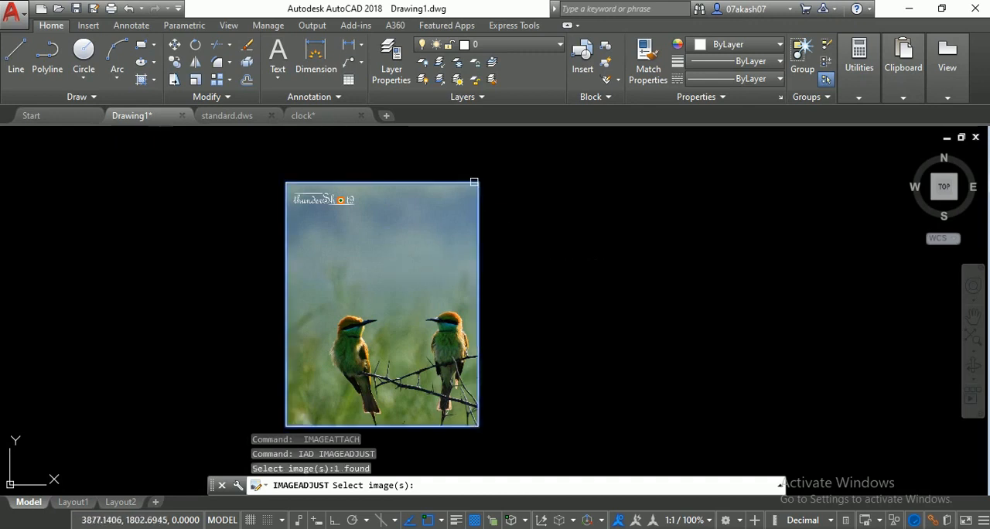
pyautogui.rightClick(474, 182)
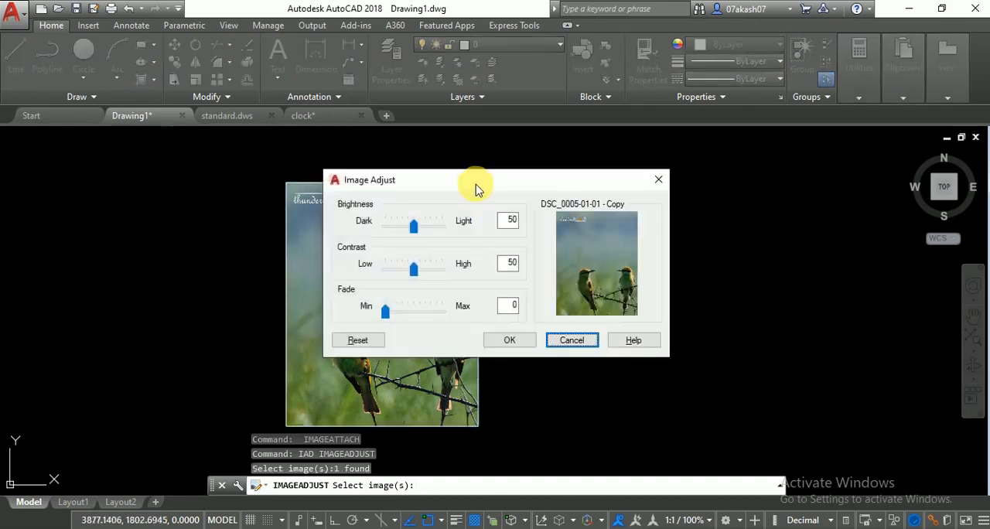
pyautogui.moveTo(476, 190); pyautogui.dragTo(560, 220)
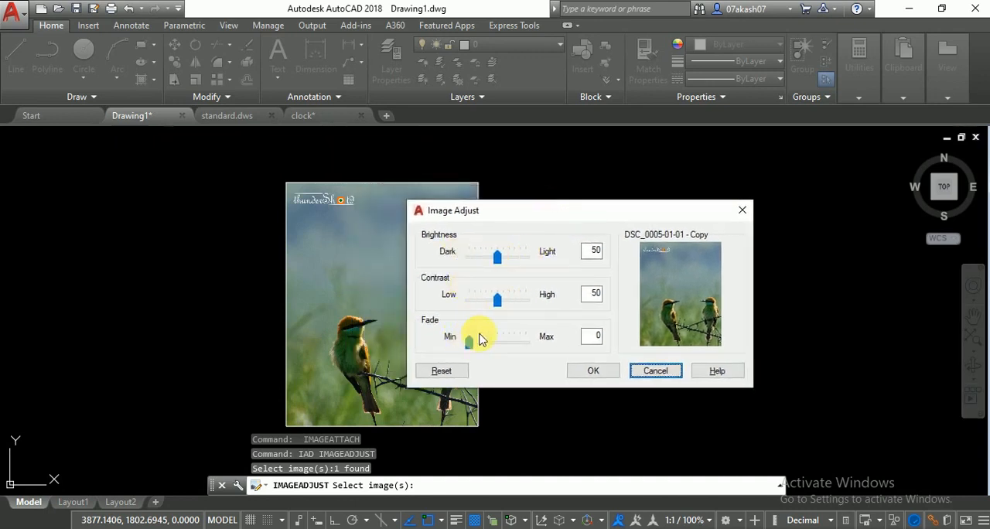
pyautogui.moveTo(498, 257); pyautogui.dragTo(512, 263)
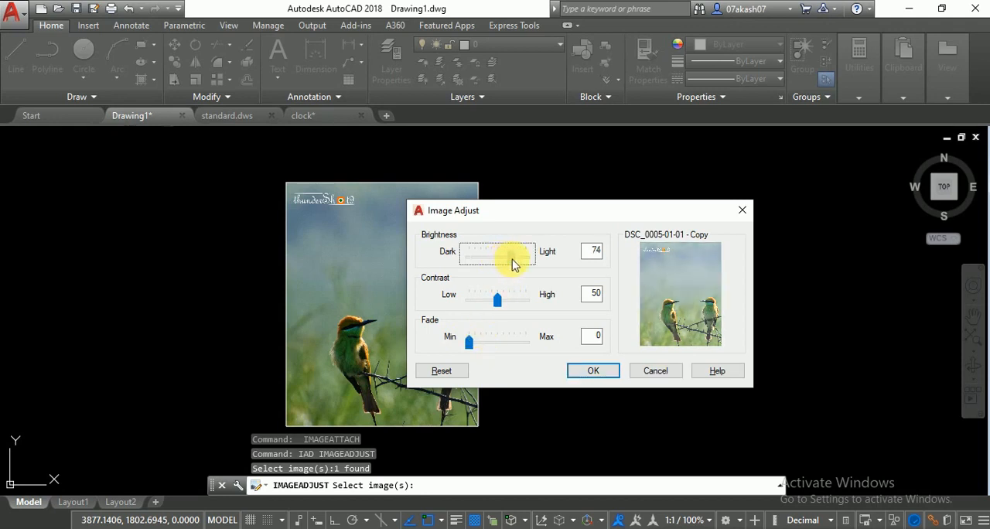
pyautogui.moveTo(497, 300); pyautogui.dragTo(516, 306)
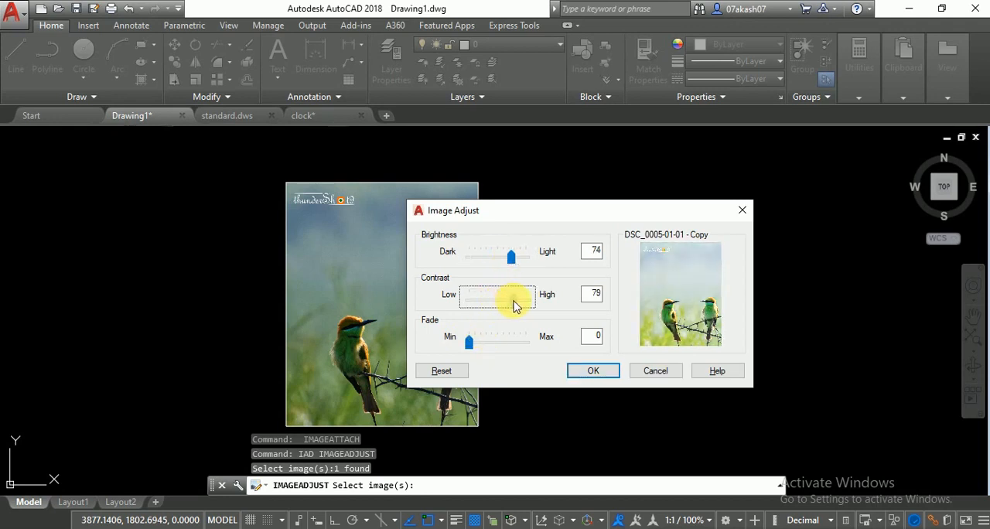
pyautogui.moveTo(474, 349)
pyautogui.mouseDown()
pyautogui.moveTo(507, 348)
pyautogui.moveTo(456, 346)
pyautogui.mouseUp()
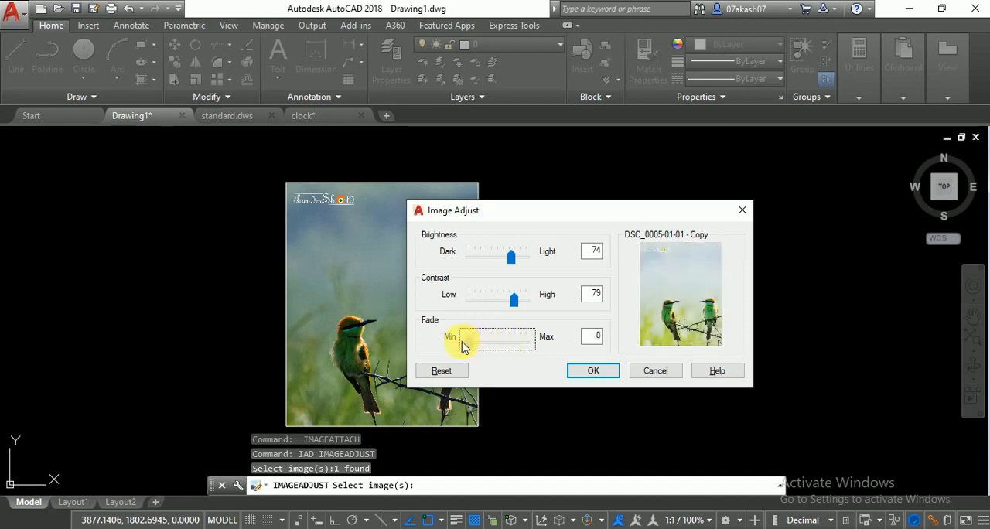
pyautogui.click(593, 373)
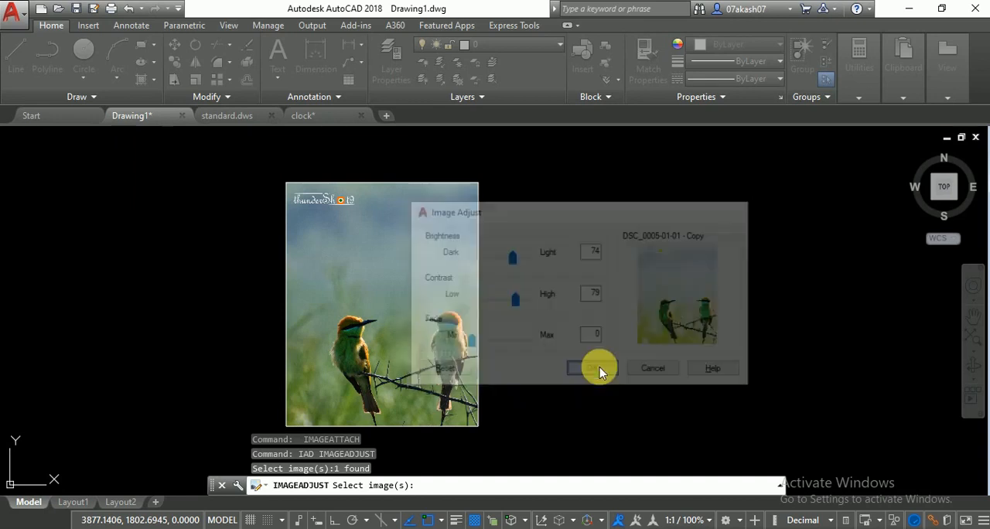
pyautogui.scroll(2, 433, 376)
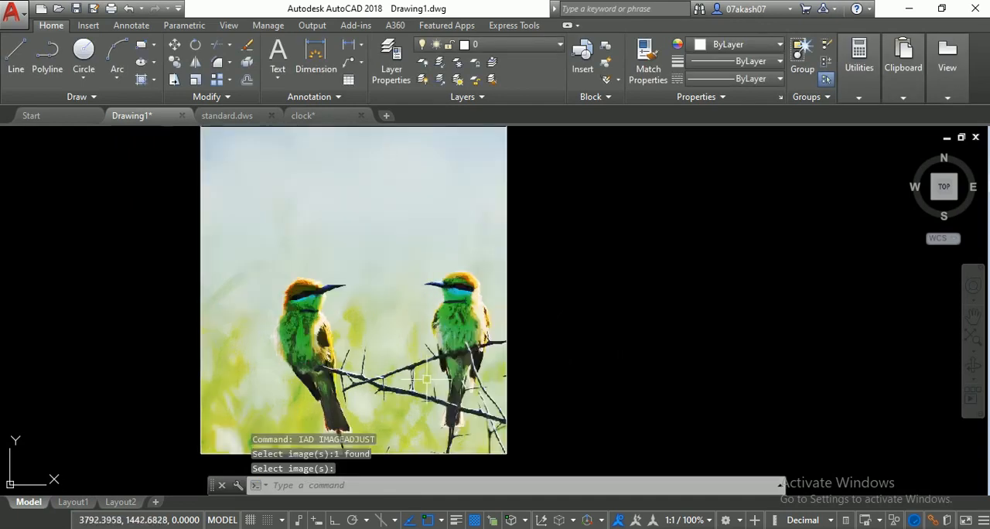
pyautogui.scroll(-2, 479, 371)
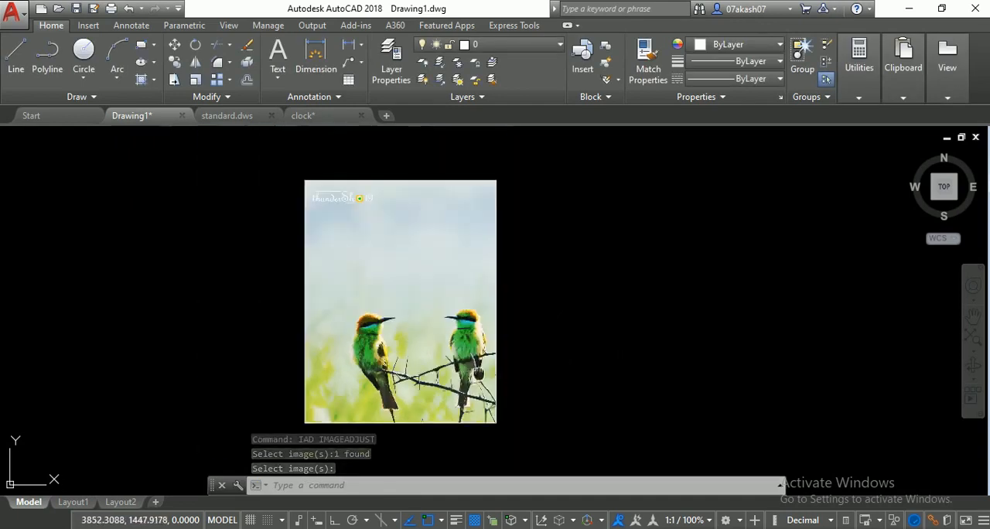
# - Try clipping the image with a new rectangular boundary across its full width around the two birds, and undo the clip
pyautogui.moveTo(479, 374); pyautogui.dragTo(555, 371, button='middle')
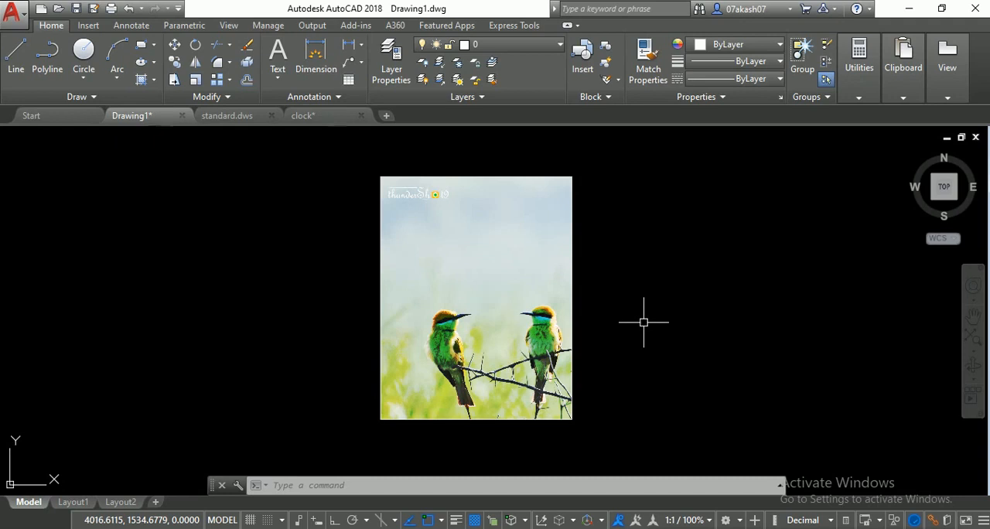
pyautogui.write('icl')
pyautogui.press('Return')
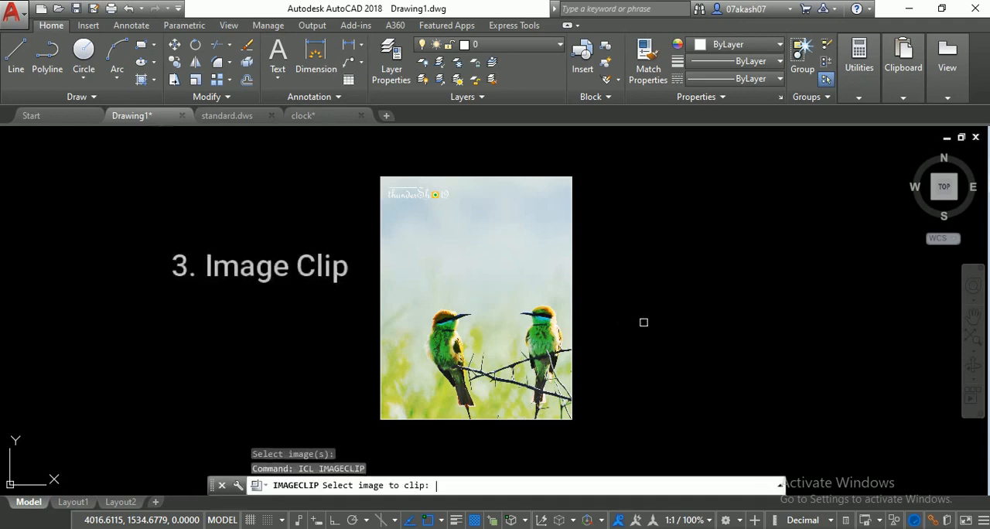
pyautogui.click(537, 178)
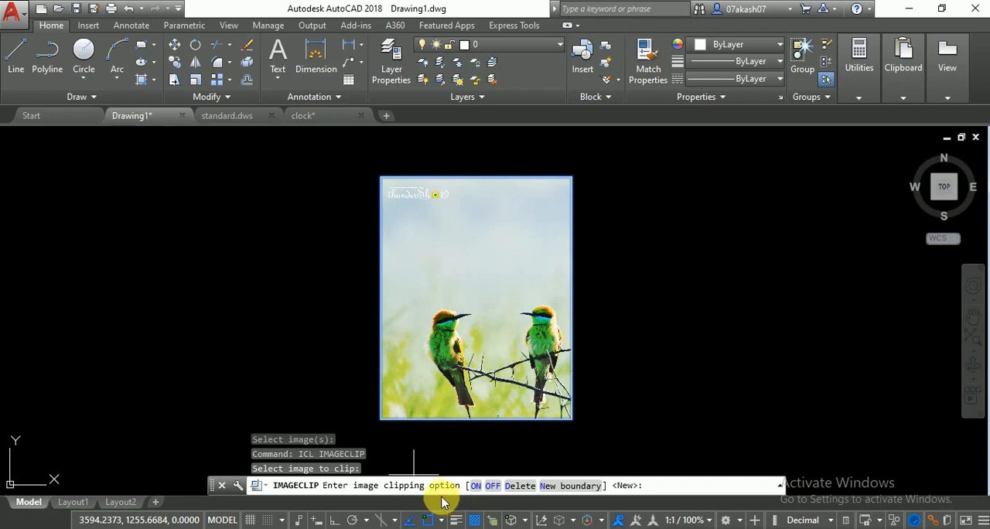
pyautogui.click(549, 486)
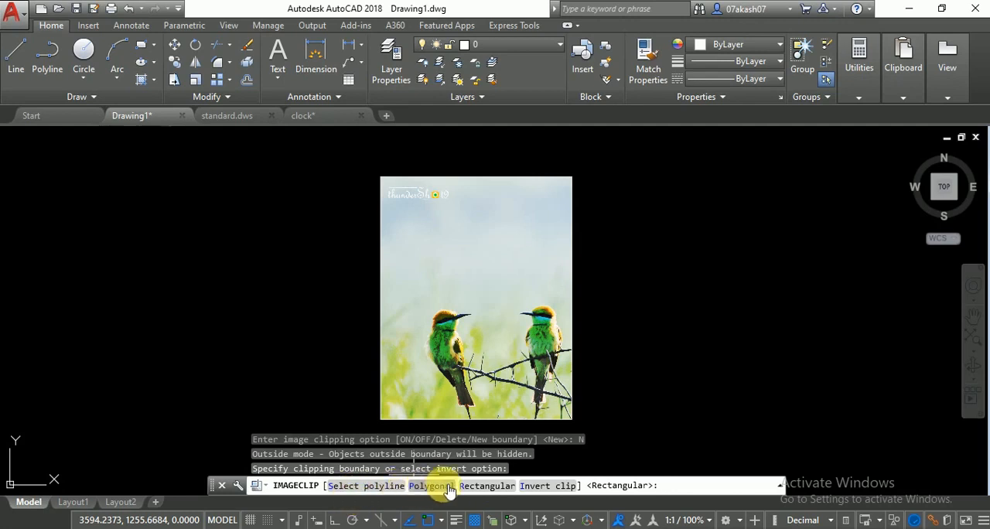
pyautogui.click(489, 486)
pyautogui.click(381, 242)
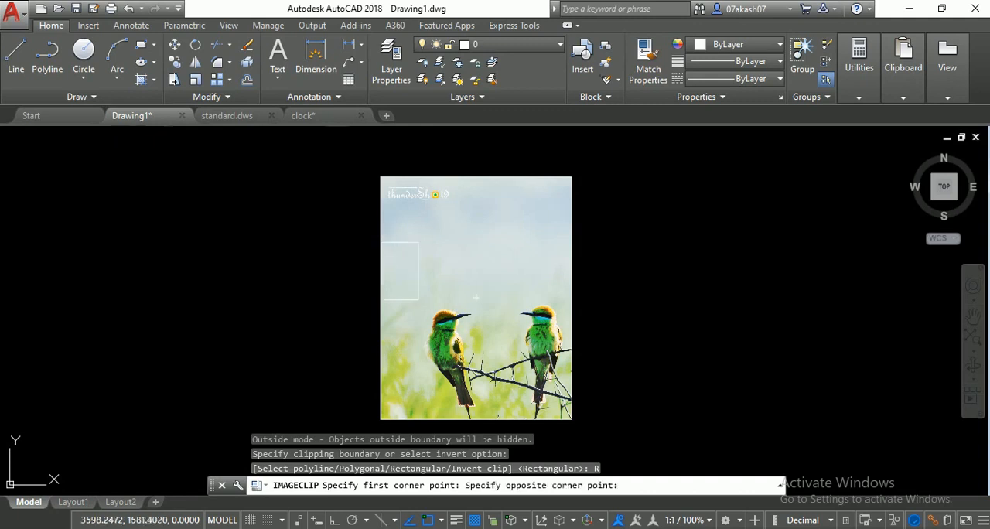
pyautogui.click(572, 393)
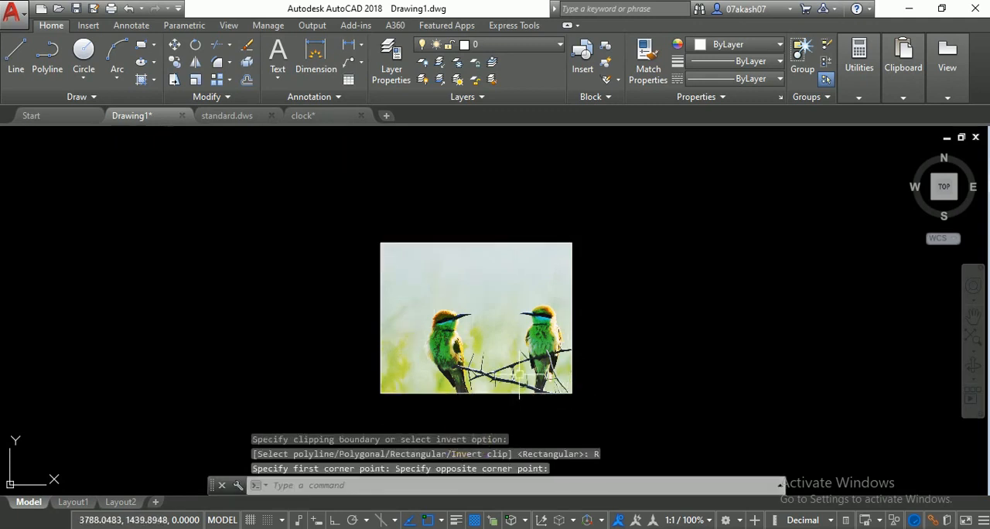
pyautogui.hotkey('ctrl', 'z')
# - Draw a closed five-sided polyline around the bird at the image's lower left, with one corner outside the image edge
pyautogui.moveTo(523, 299); pyautogui.dragTo(455, 297, button='middle')
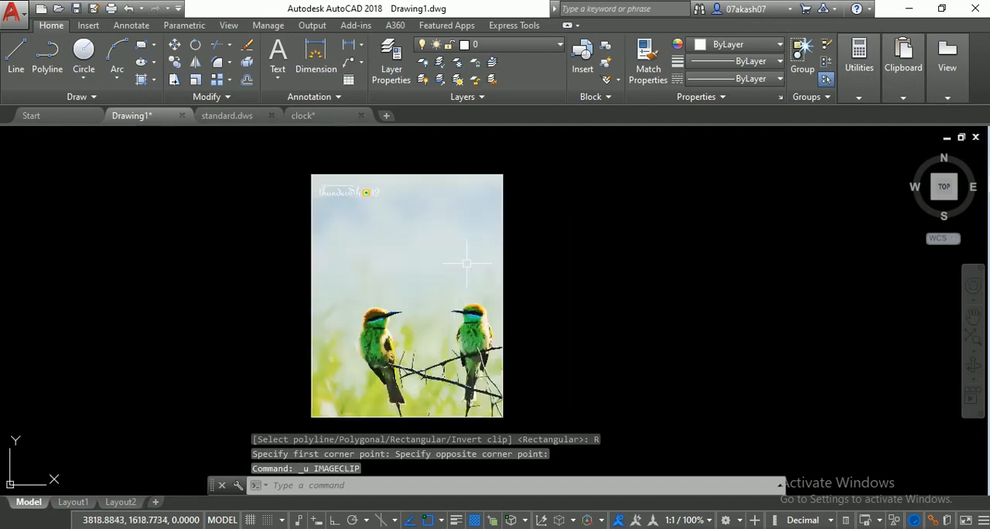
pyautogui.click(45, 53)
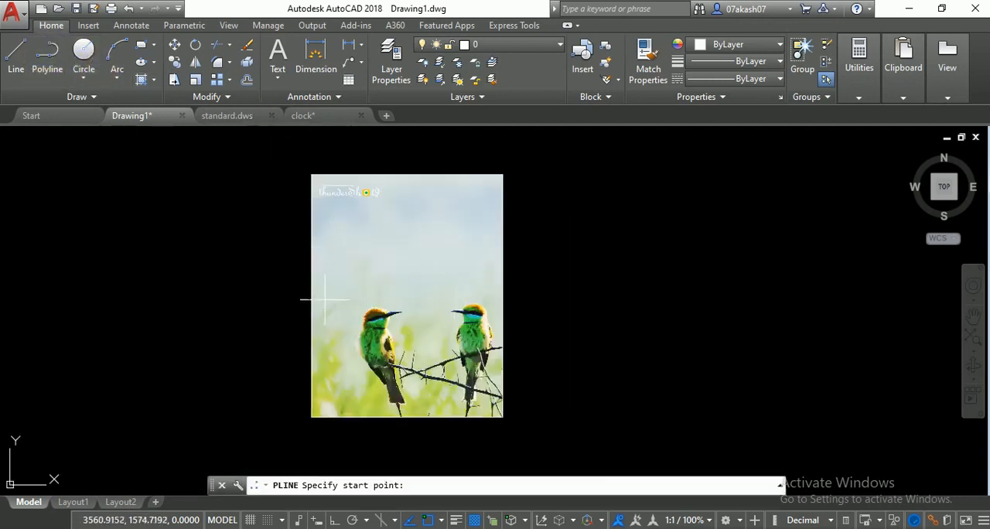
pyautogui.click(295, 315)
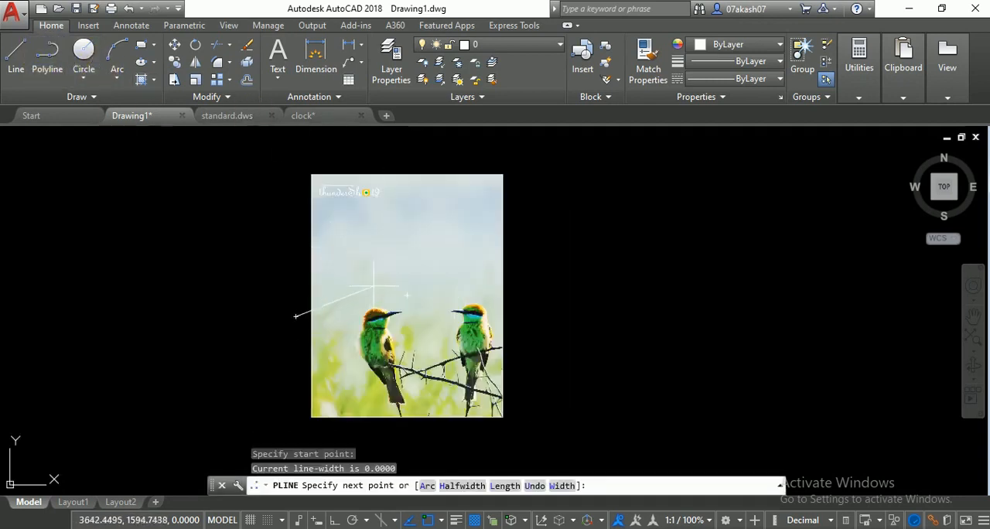
pyautogui.click(379, 284)
pyautogui.click(431, 317)
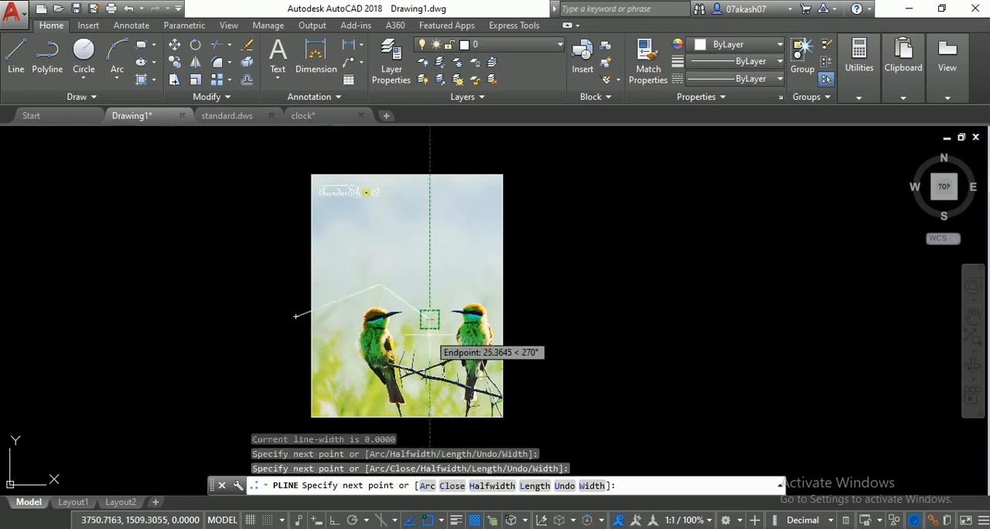
pyautogui.click(430, 403)
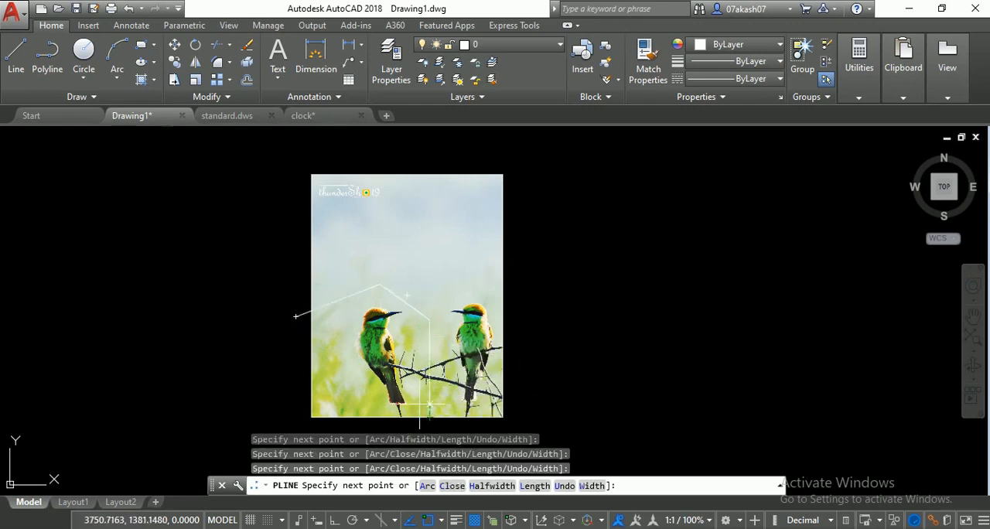
pyautogui.click(359, 418)
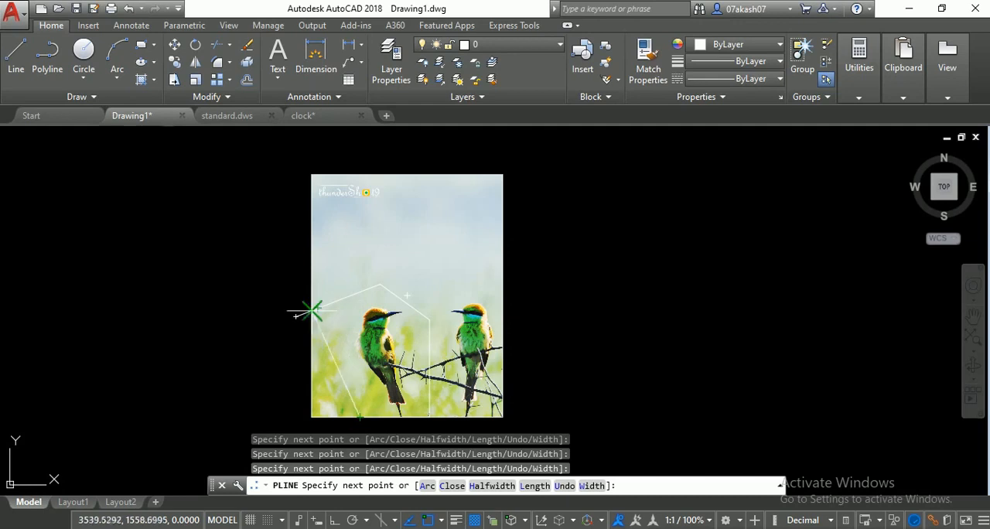
pyautogui.click(296, 317)
pyautogui.press('Return')
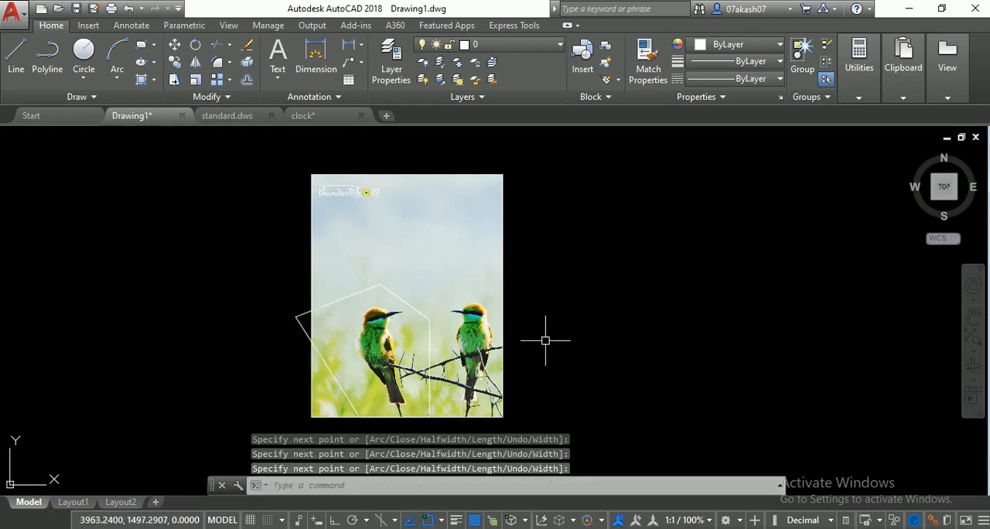
# - Try clipping the image with a new boundary using the existing five-sided polyline, and undo the clip
pyautogui.write('icl')
pyautogui.press('Return')
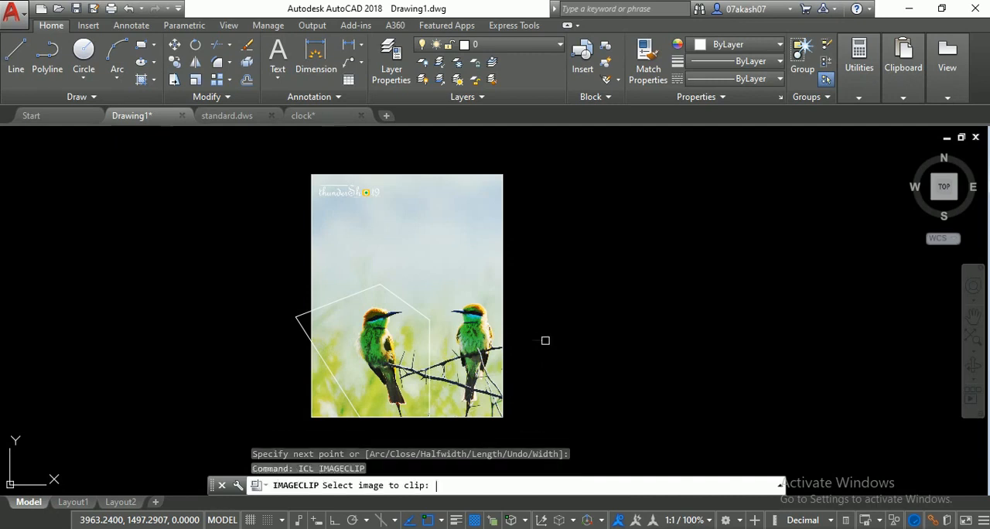
pyautogui.click(441, 176)
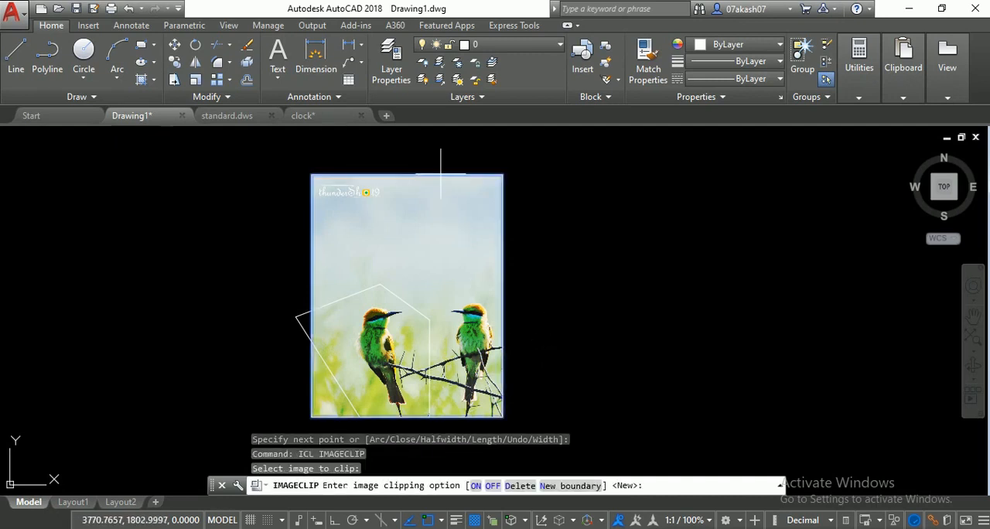
pyautogui.click(567, 487)
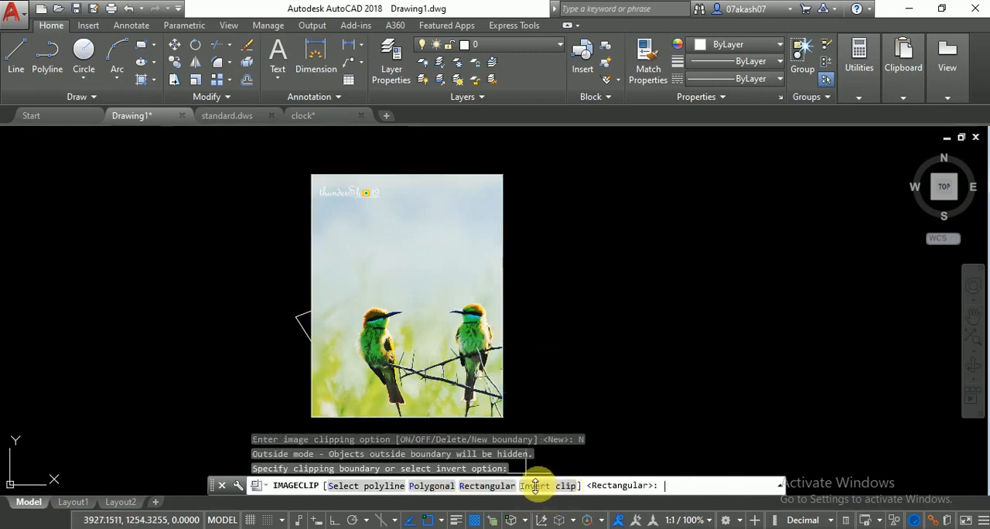
pyautogui.click(367, 488)
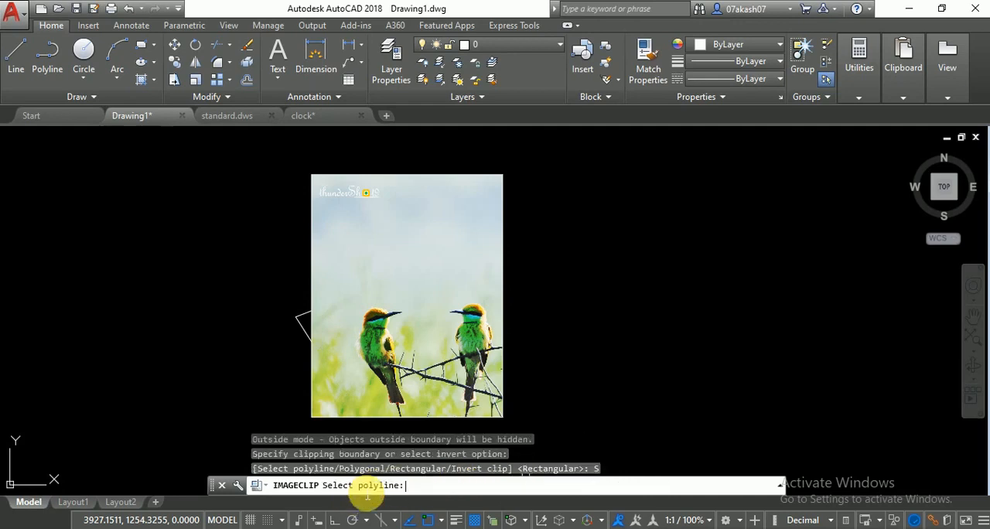
pyautogui.click(298, 308)
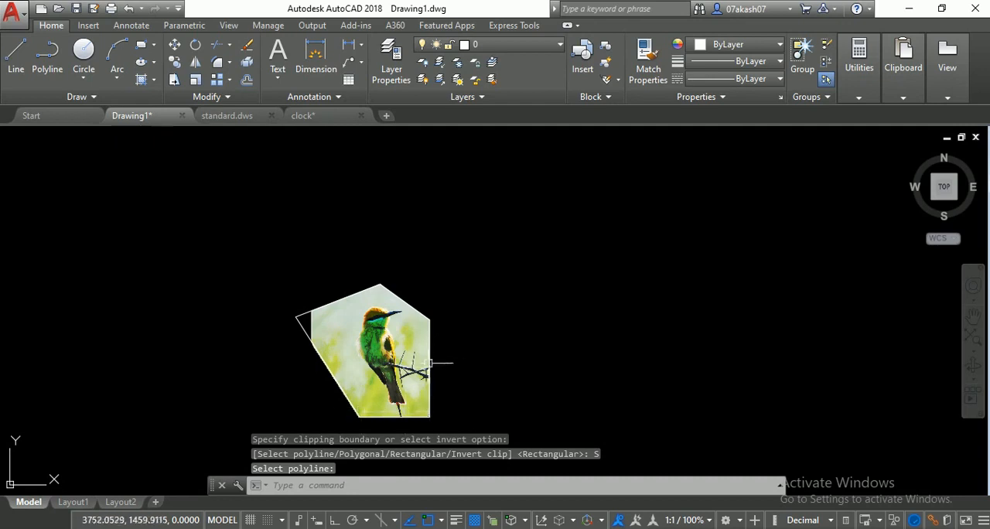
pyautogui.moveTo(427, 365); pyautogui.dragTo(510, 298)
pyautogui.scroll(2, 502, 303)
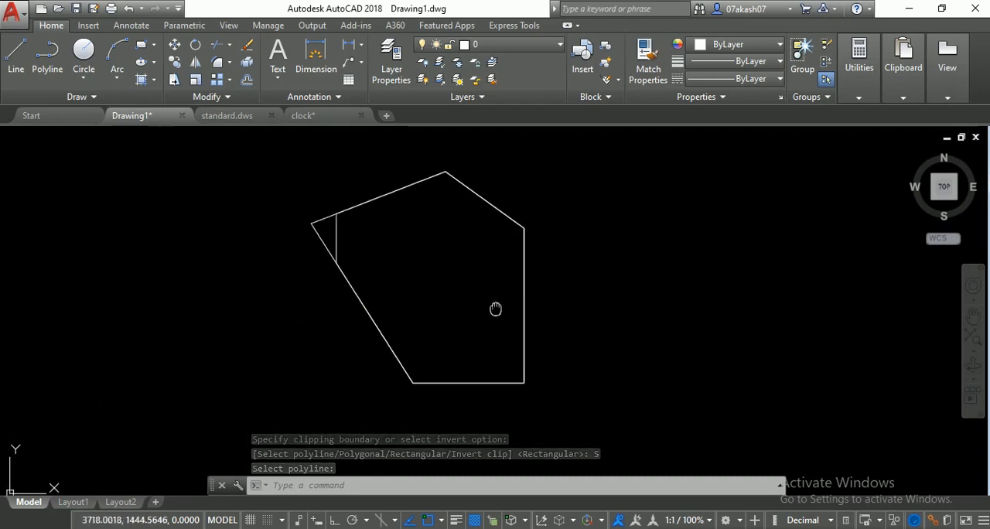
pyautogui.hotkey('ctrl', 'z')
pyautogui.hotkey('ctrl', 'z')
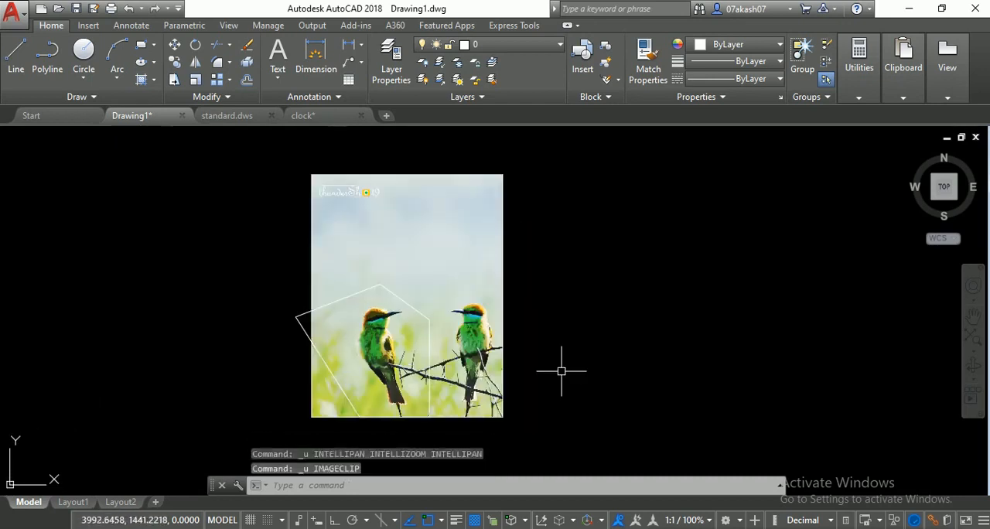
# - Try clipping the image with a new four-point polygonal boundary around the right-hand bird, and undo the clip
pyautogui.write('i')
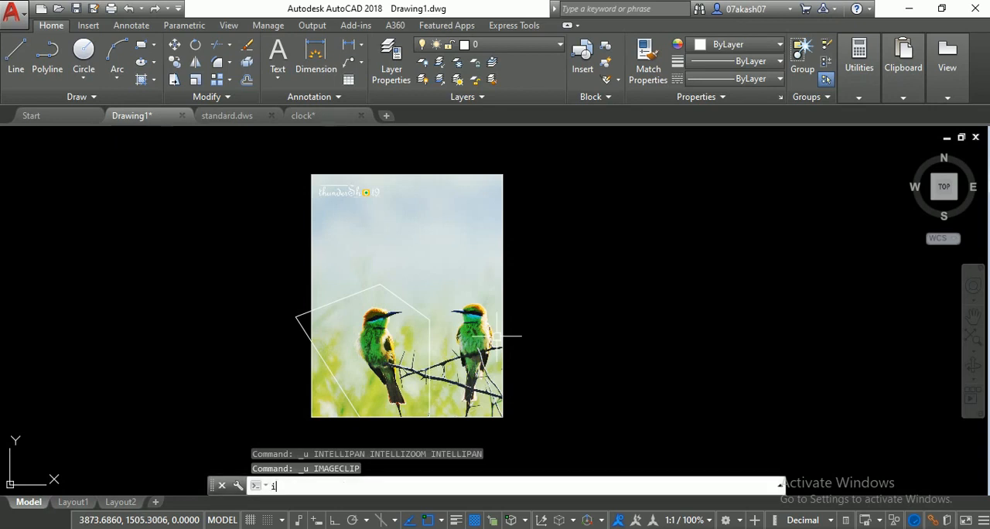
pyautogui.write('cl')
pyautogui.press('Return')
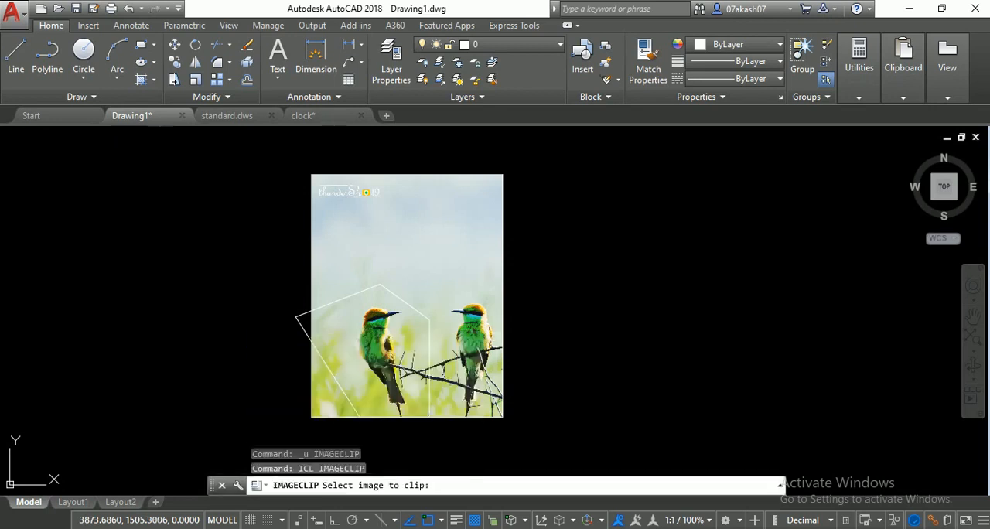
pyautogui.click(461, 175)
pyautogui.click(565, 486)
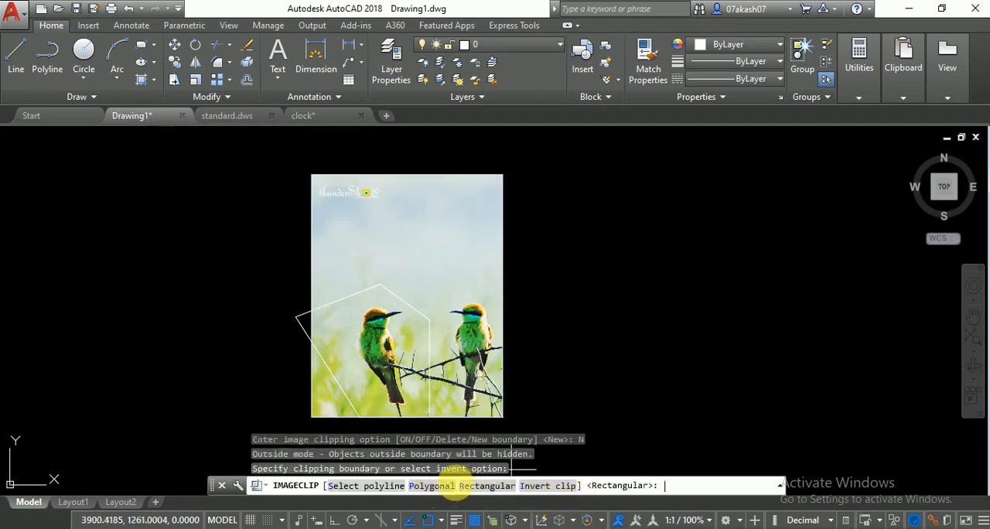
pyautogui.click(433, 487)
pyautogui.click(437, 280)
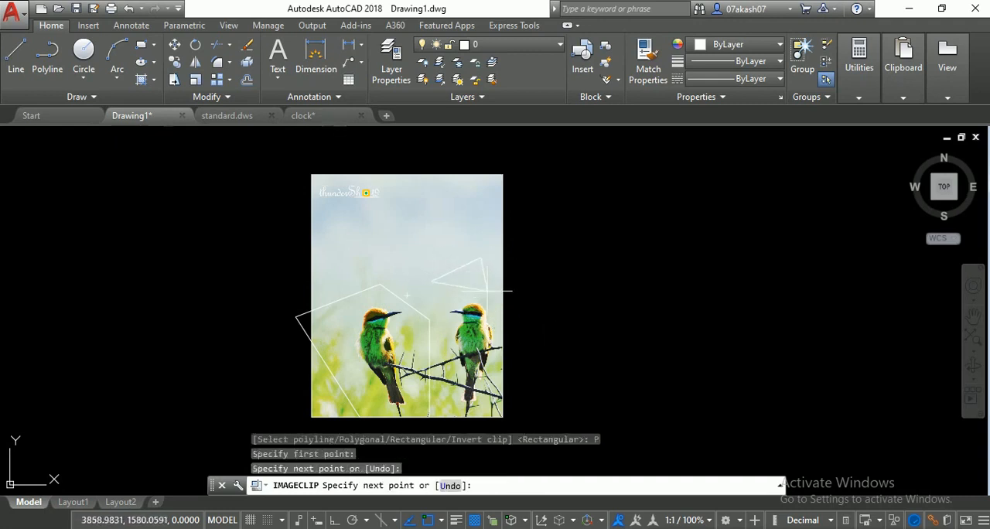
pyautogui.click(483, 260)
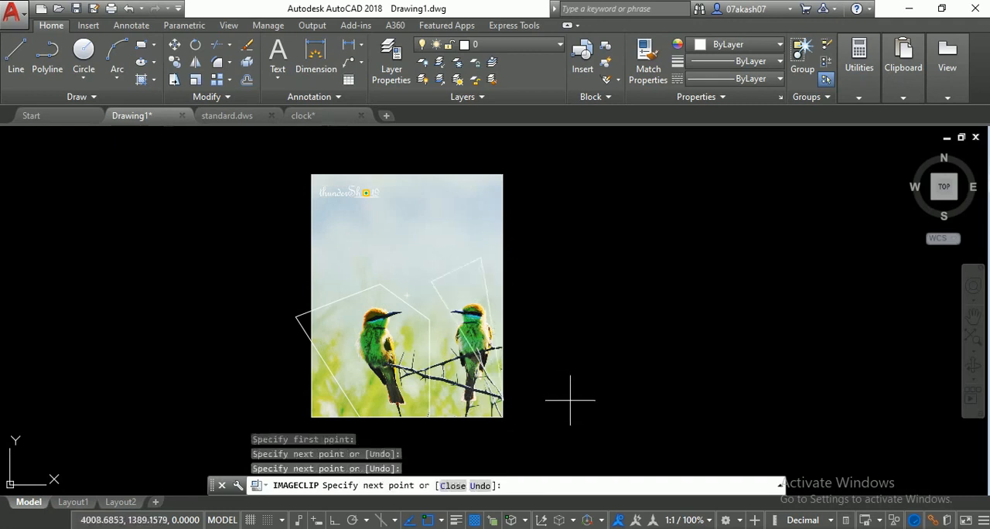
pyautogui.click(504, 428)
pyautogui.click(431, 437)
pyautogui.press('Return')
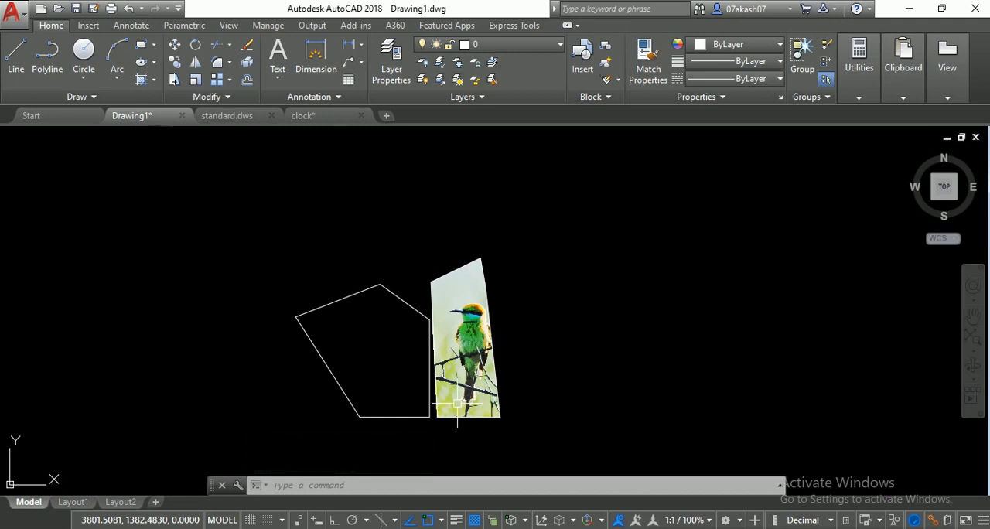
pyautogui.hotkey('ctrl', 'z')
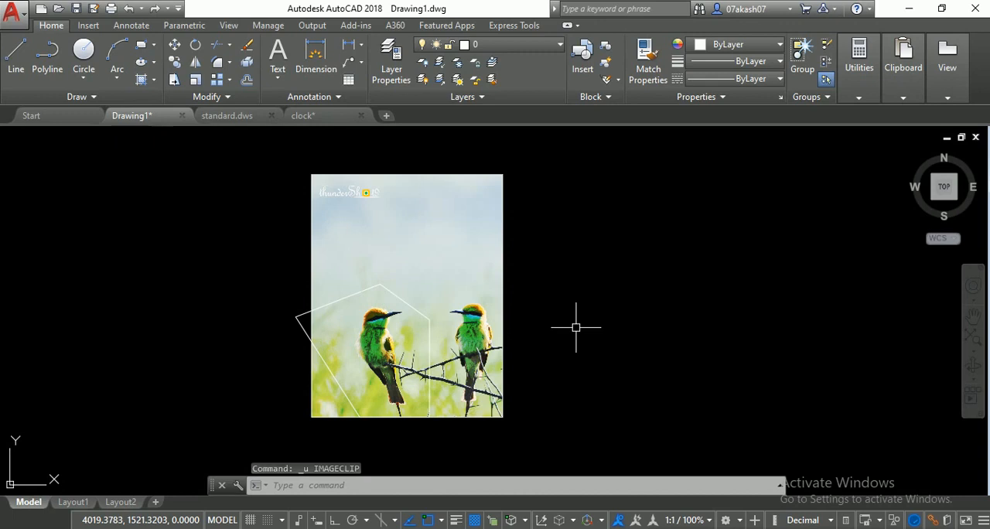
# - Clip the image with a new inverted boundary using the five-sided polyline, hiding the area inside it
pyautogui.write('icl')
pyautogui.press('Return')
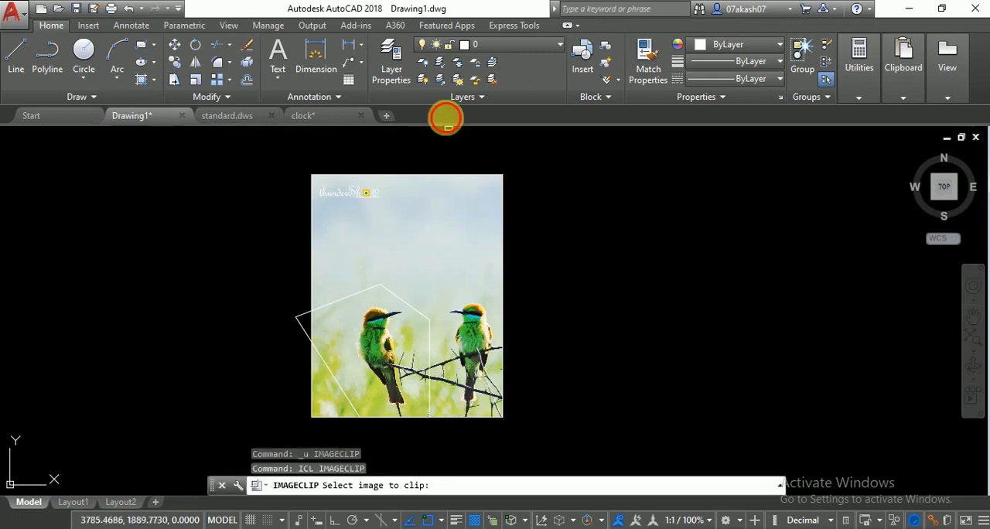
pyautogui.click(448, 175)
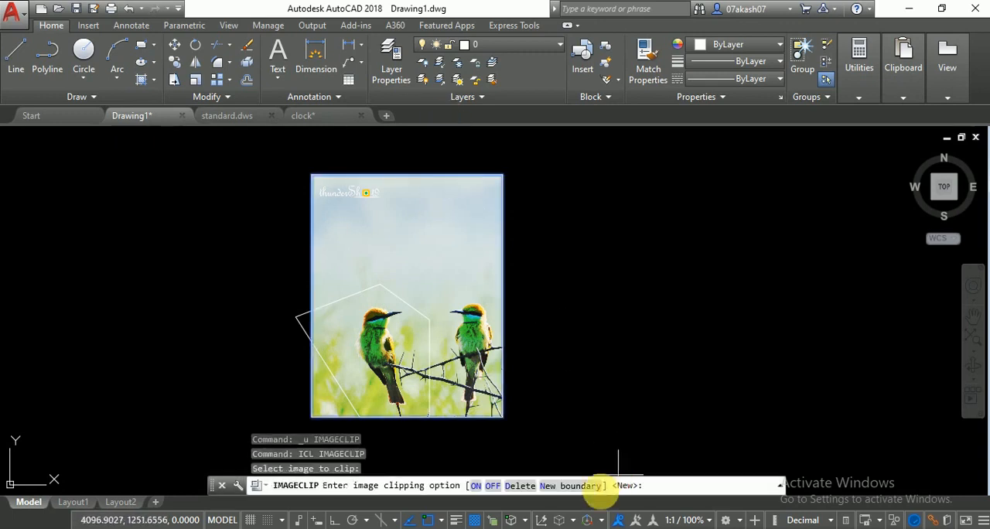
pyautogui.click(582, 486)
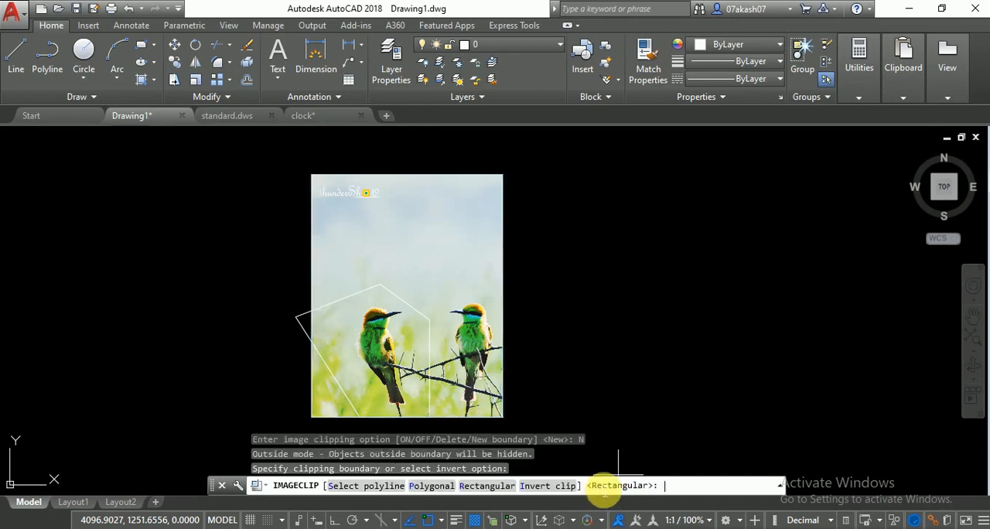
pyautogui.click(564, 487)
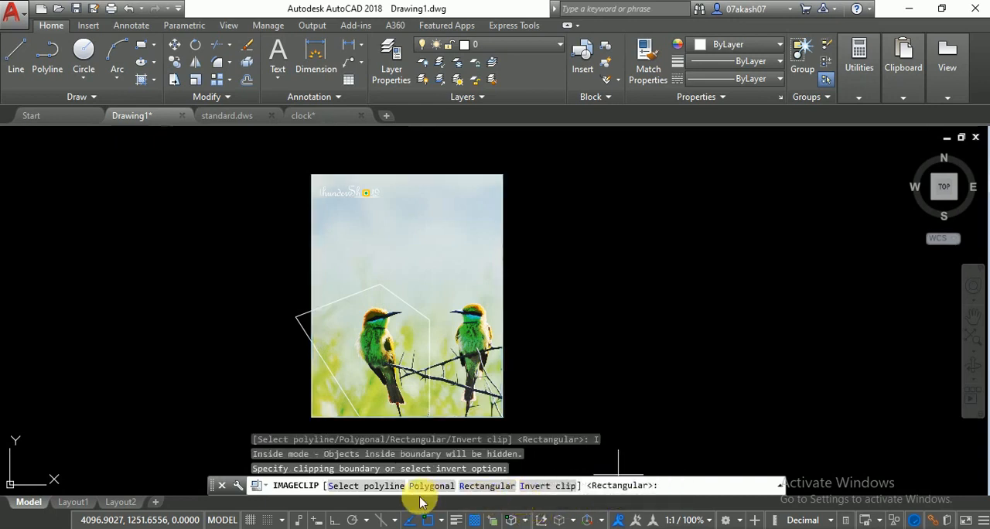
pyautogui.click(376, 486)
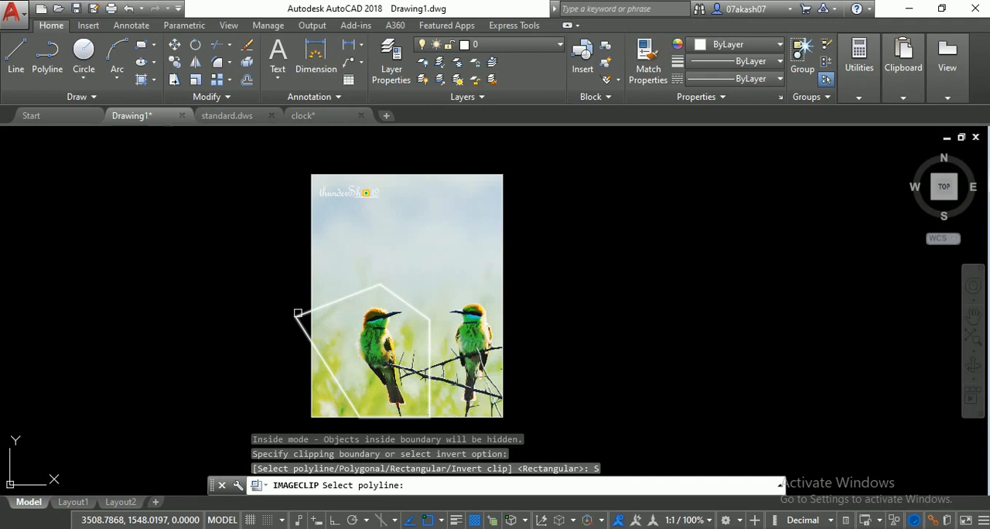
pyautogui.click(298, 313)
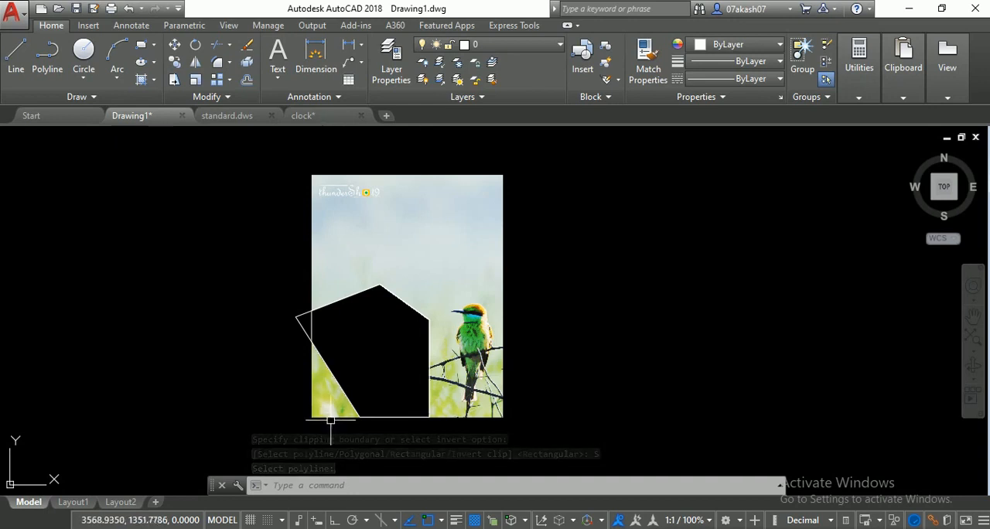
# - Erase the clipped image and the polyline, and start a file import with the file type PDF Files (*.pdf)
pyautogui.press('Delete')
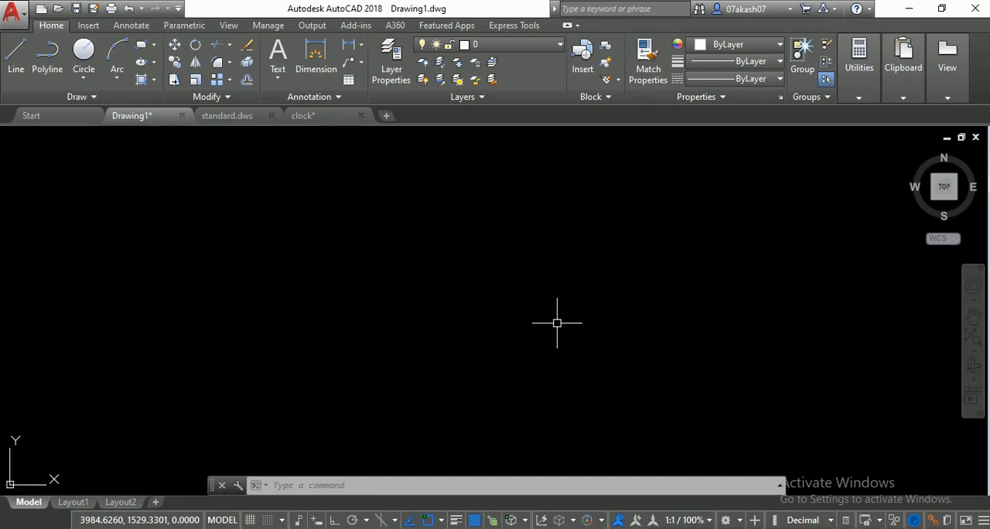
pyautogui.write('i')
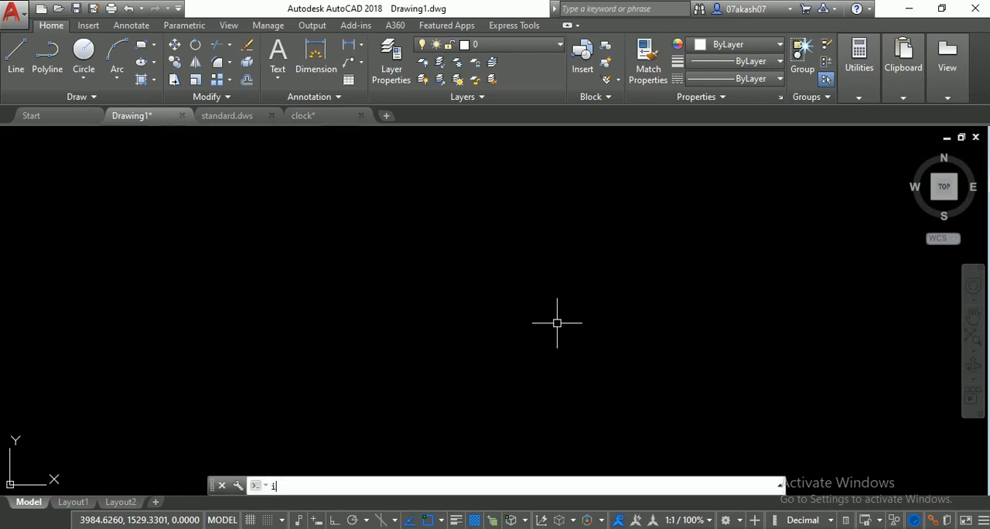
pyautogui.write('mp')
pyautogui.press('Return')
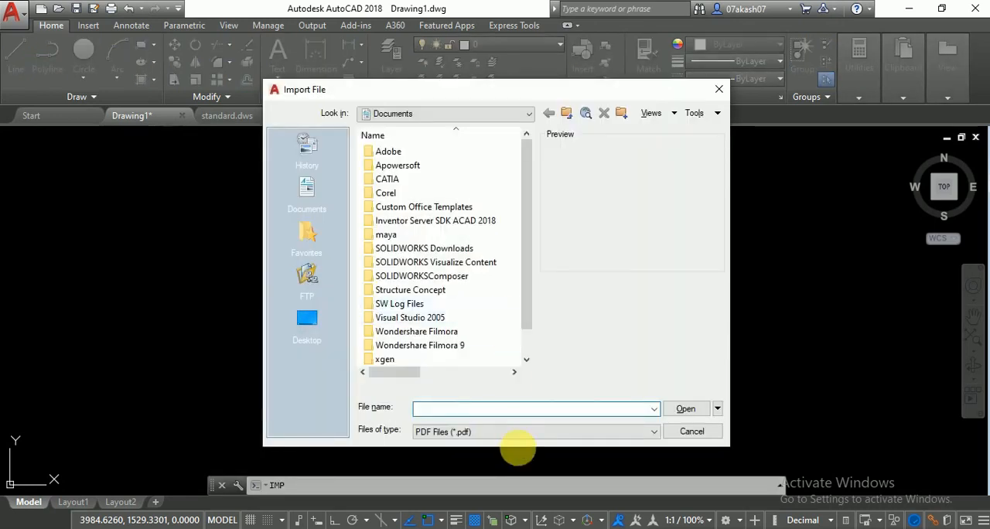
pyautogui.click(520, 431)
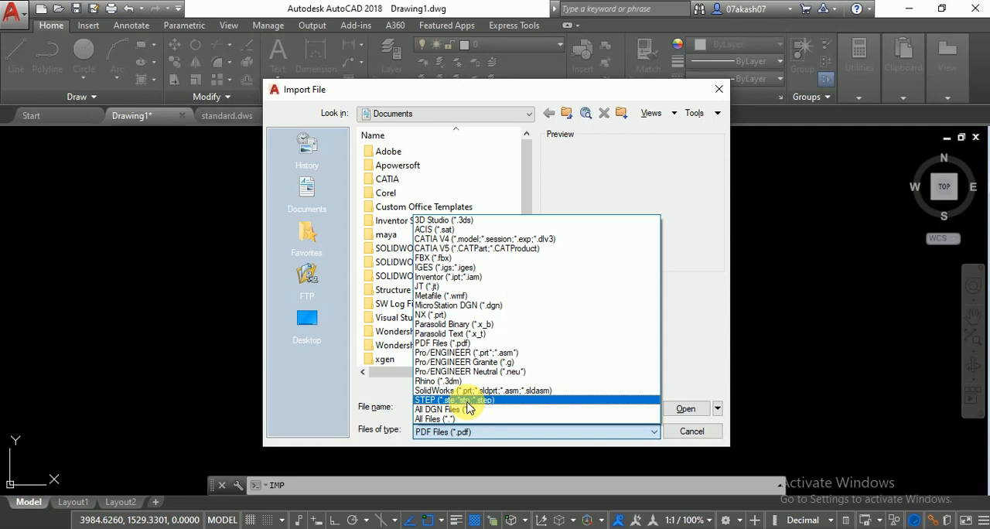
pyautogui.click(470, 345)
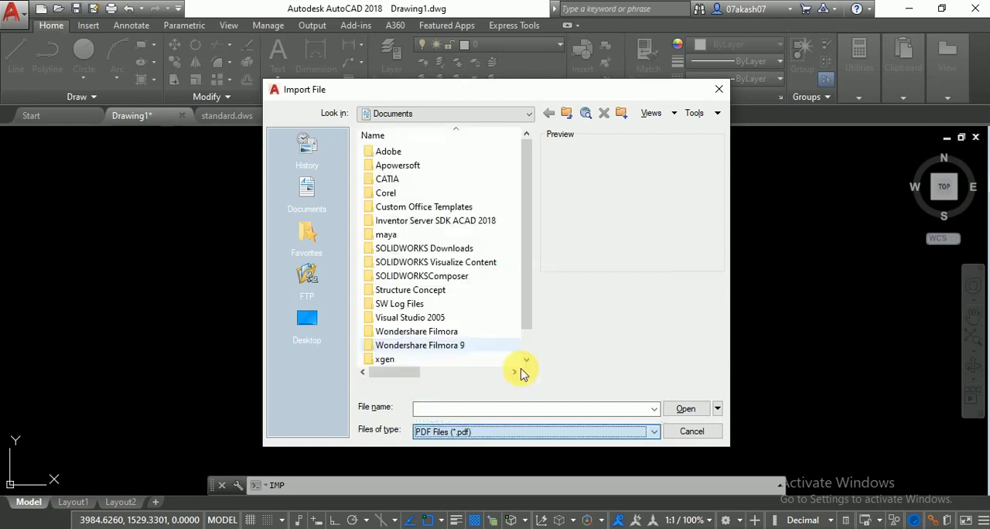
# - Import page 1 of Example Resume.pdf from the Desktop, using PDF layers, at scale 1 and rotation 0
pyautogui.scroll(-1, 471, 348)
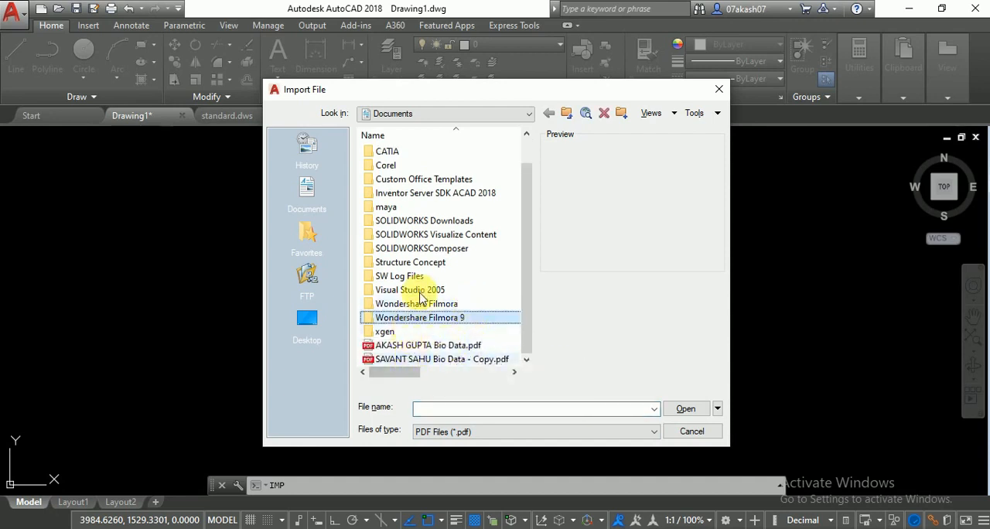
pyautogui.click(304, 322)
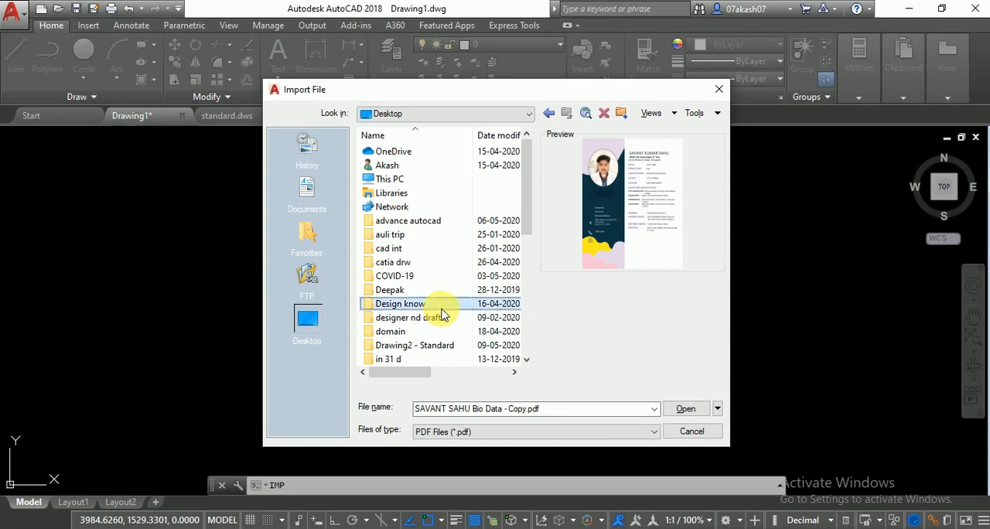
pyautogui.scroll(-7, 442, 309)
pyautogui.click(418, 319)
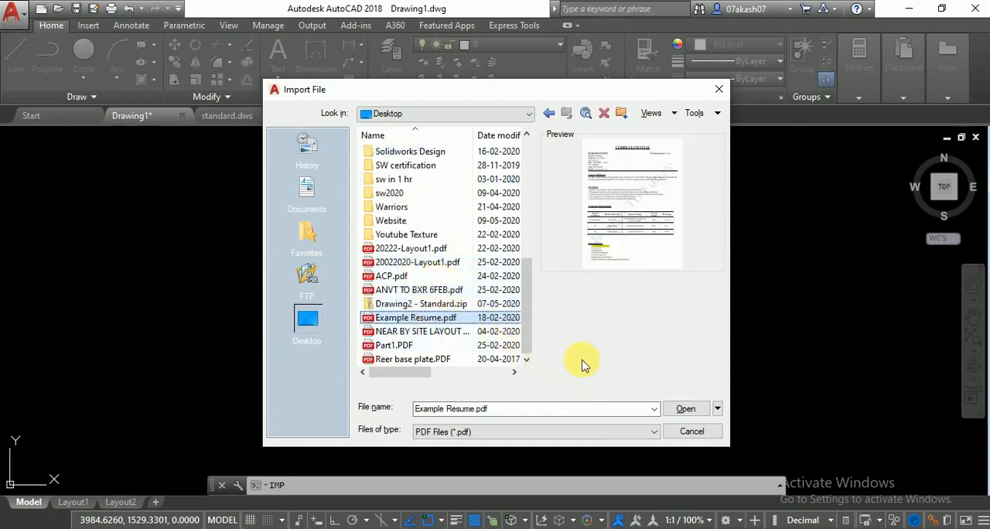
pyautogui.click(685, 409)
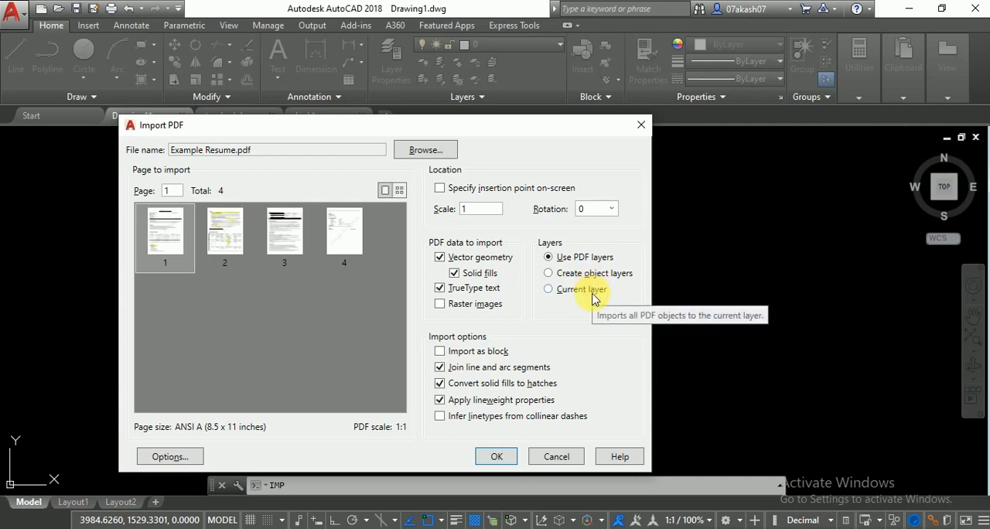
pyautogui.click(495, 457)
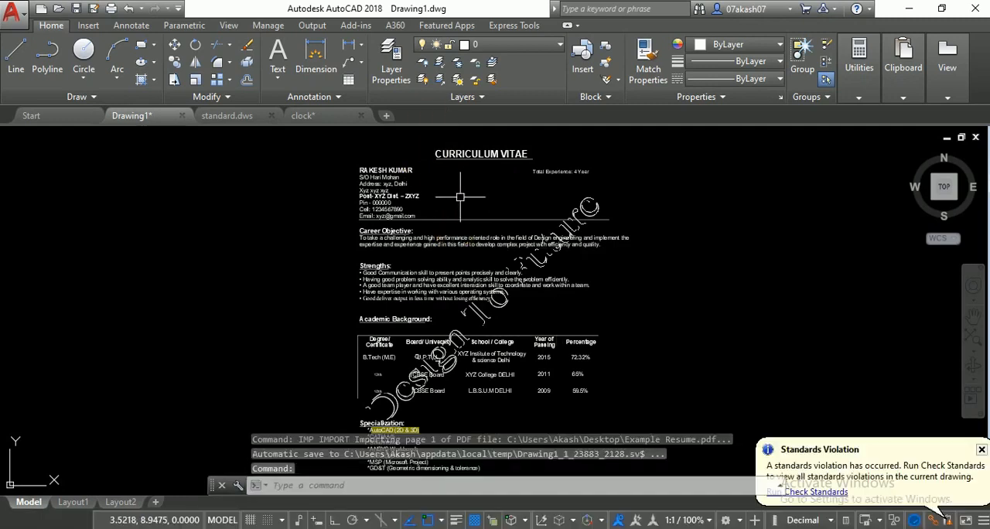
# - Examine the imported resume and open the text line just below the name heading for editing, then leave the text editor
pyautogui.moveTo(481, 273); pyautogui.dragTo(552, 211, button='middle')
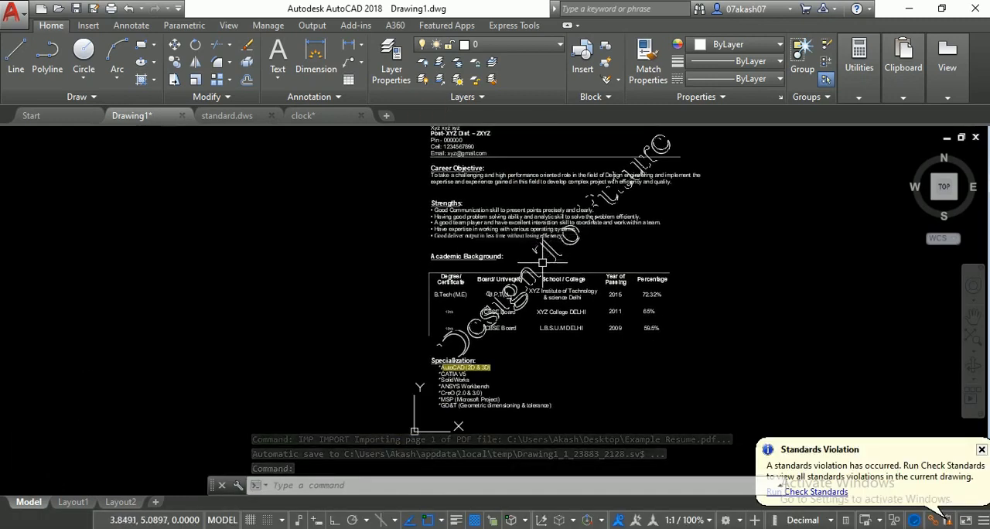
pyautogui.moveTo(541, 269); pyautogui.dragTo(485, 382, button='middle')
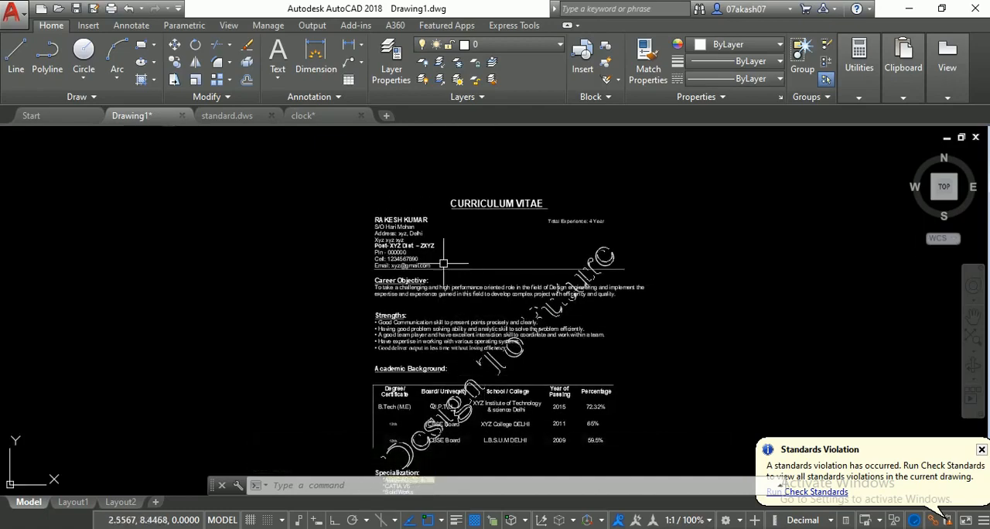
pyautogui.scroll(2, 443, 264)
pyautogui.scroll(4, 387, 197)
pyautogui.click(392, 207)
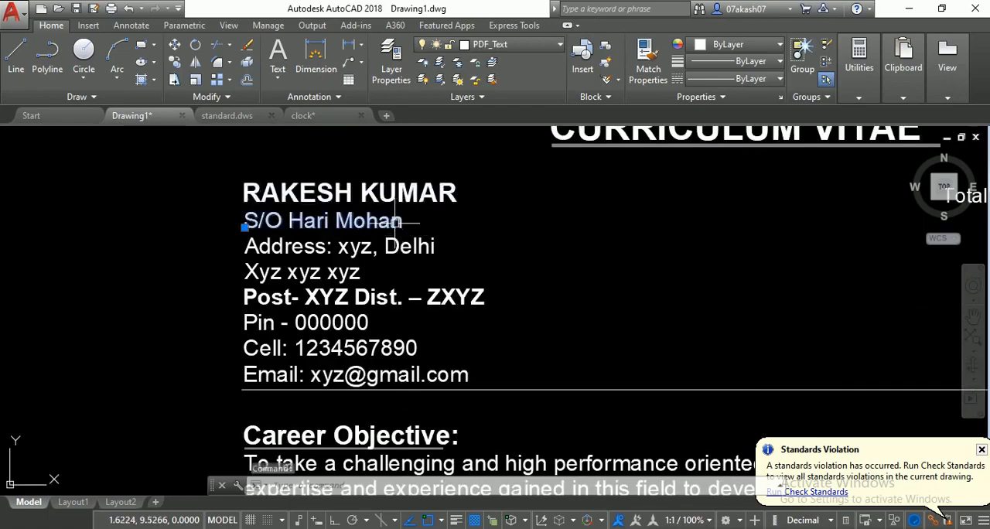
pyautogui.doubleClick(392, 217)
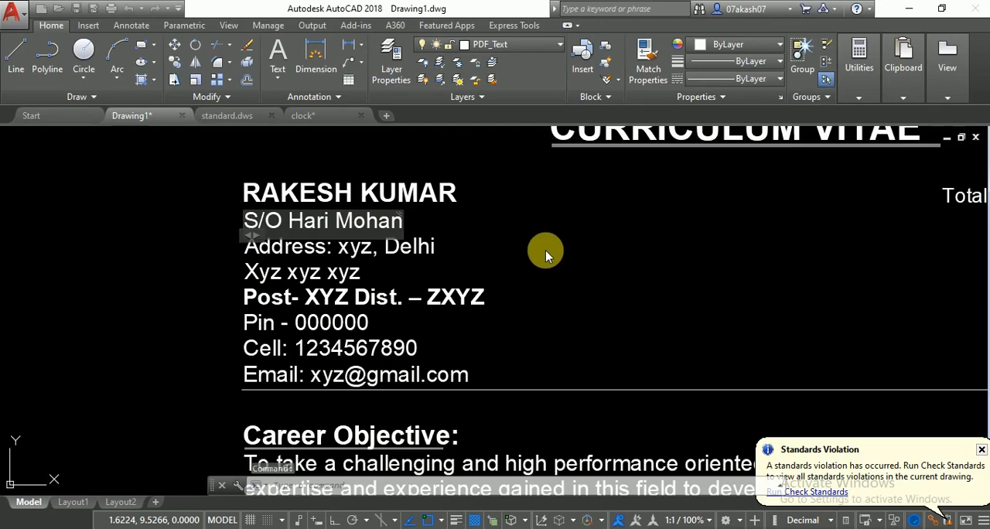
pyautogui.scroll(-2, 574, 271)
pyautogui.click(575, 267)
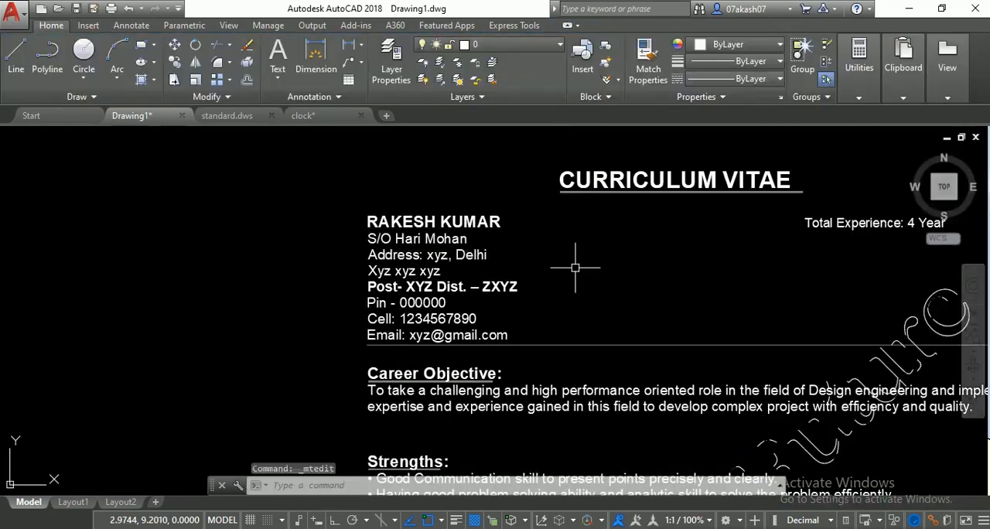
pyautogui.scroll(-4, 589, 285)
pyautogui.moveTo(589, 285); pyautogui.dragTo(453, 190, button='middle')
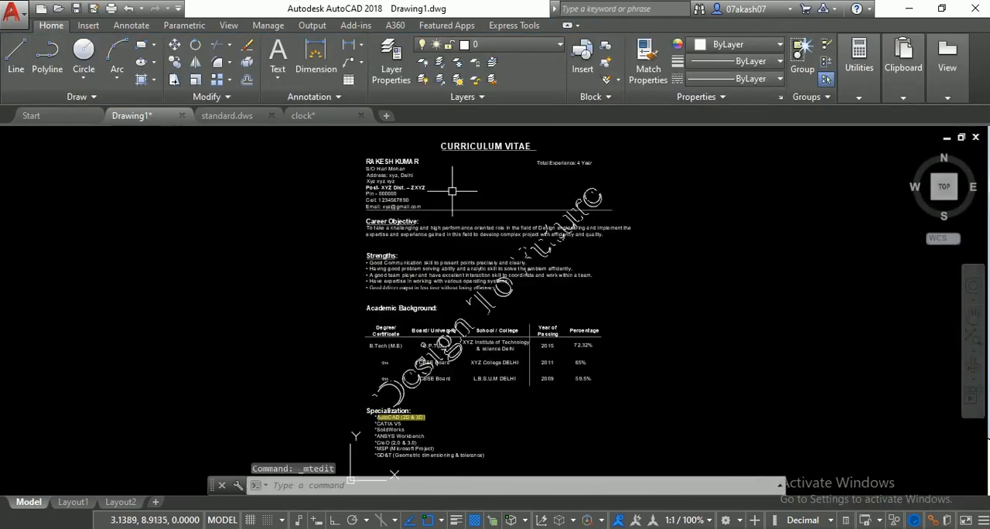
# - Repeat the import for 20022020-Layout1.pdf from the Desktop, with vector geometry, solid fills and TrueType text at scale 1
pyautogui.rightClick(357, 273)
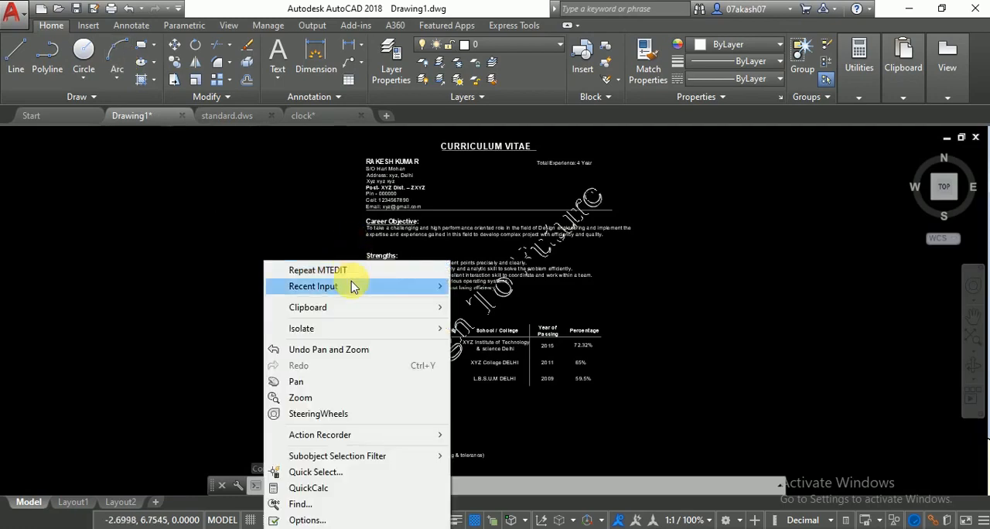
pyautogui.moveTo(392, 288)
pyautogui.click(486, 263)
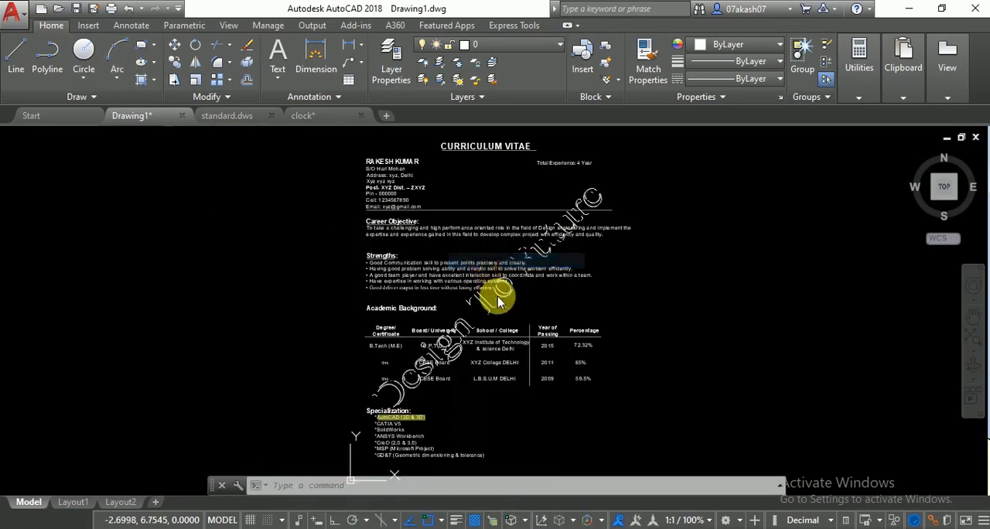
pyautogui.scroll(-1, 434, 328)
pyautogui.scroll(-6, 433, 328)
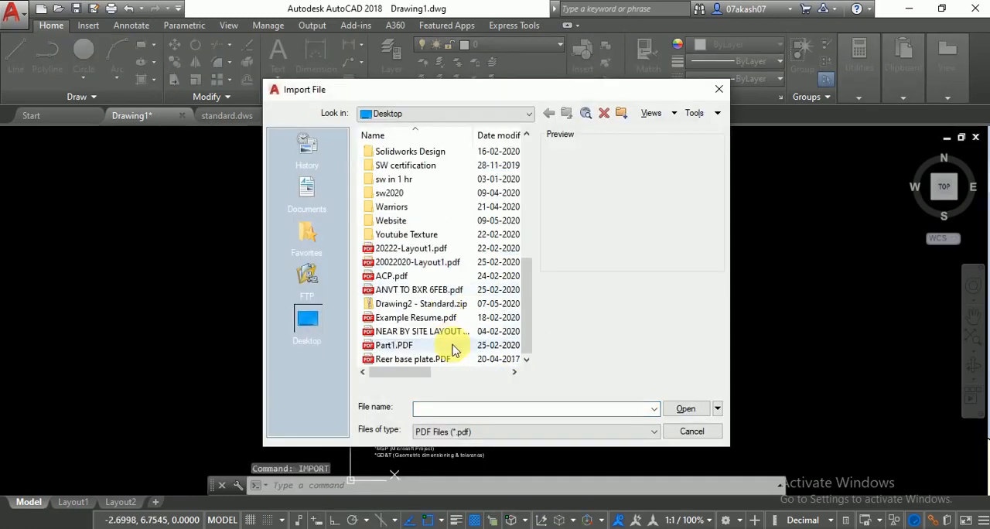
pyautogui.click(412, 291)
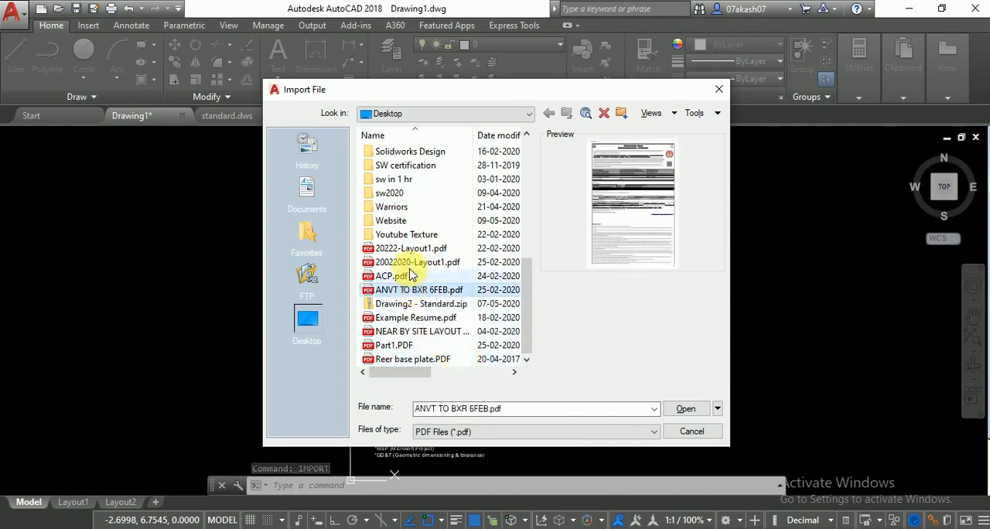
pyautogui.click(410, 262)
pyautogui.click(681, 408)
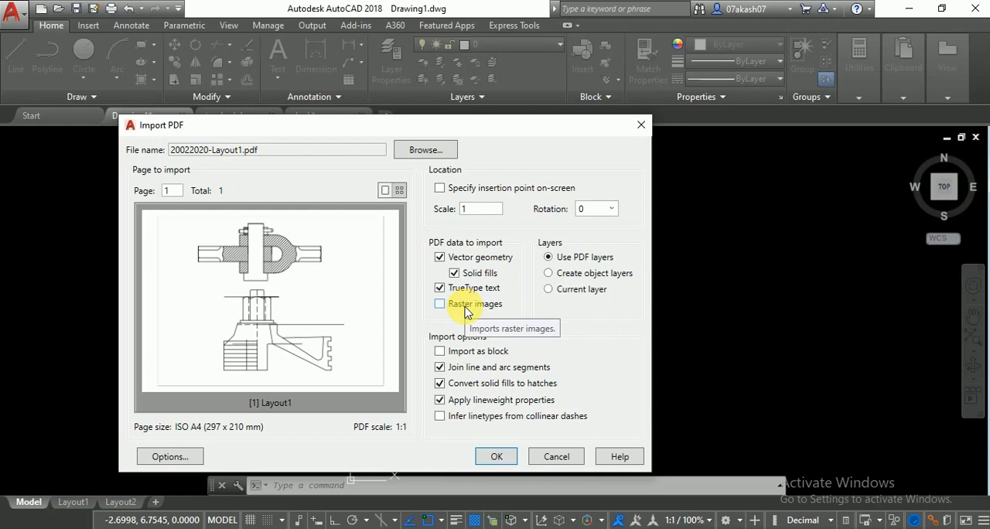
pyautogui.click(492, 459)
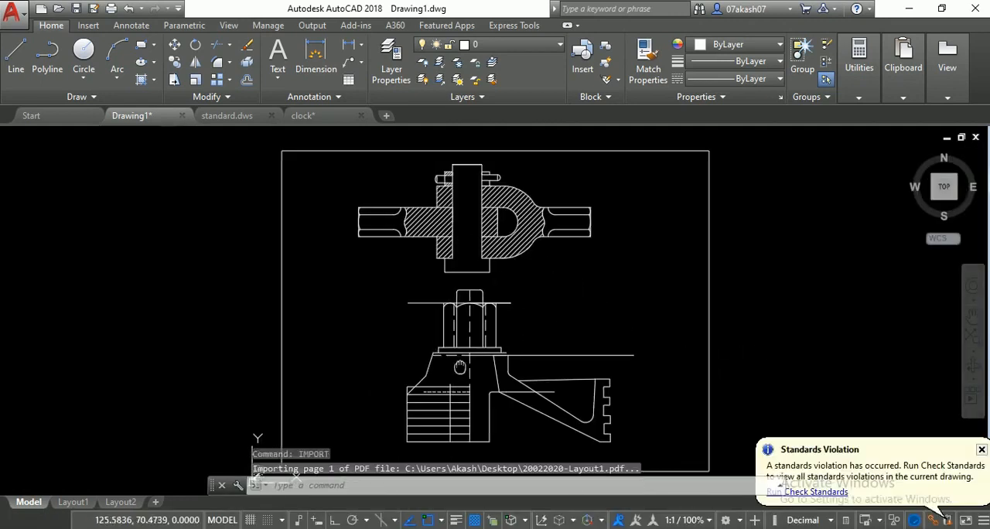
# - Select individual hatch lines in the upper view of the imported layout to inspect them, and clear the selection
pyautogui.moveTo(456, 362); pyautogui.dragTo(515, 362, button='middle')
pyautogui.click(474, 225)
pyautogui.click(469, 229)
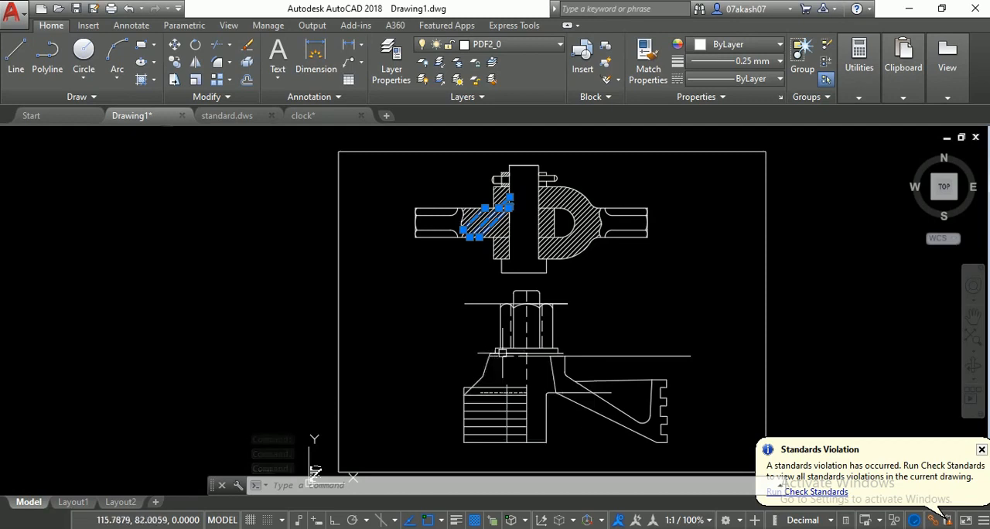
pyautogui.press('Escape')
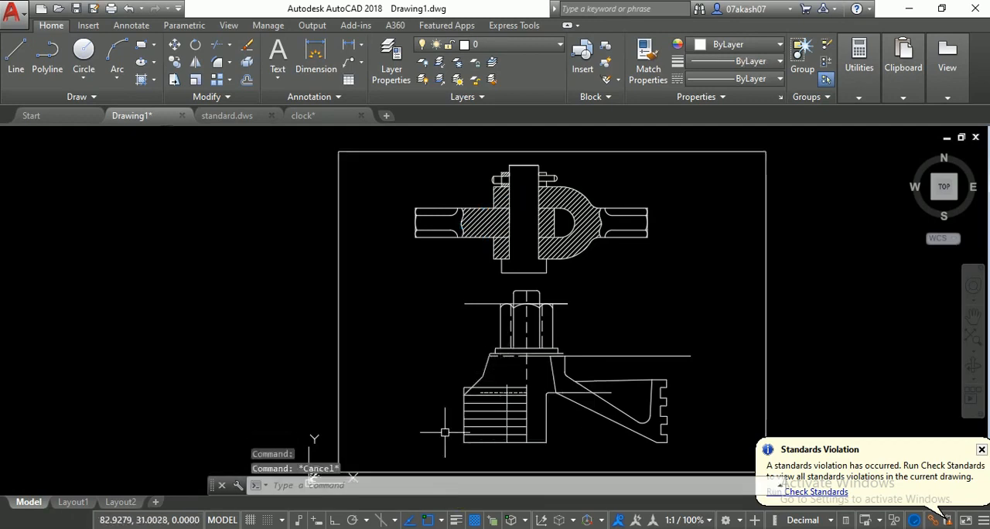
pyautogui.write('im')
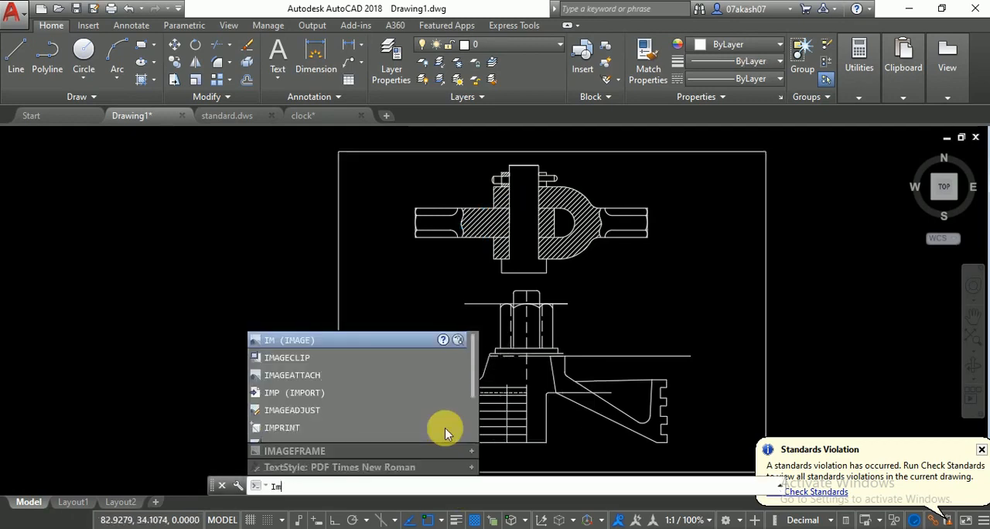
pyautogui.click(445, 428)
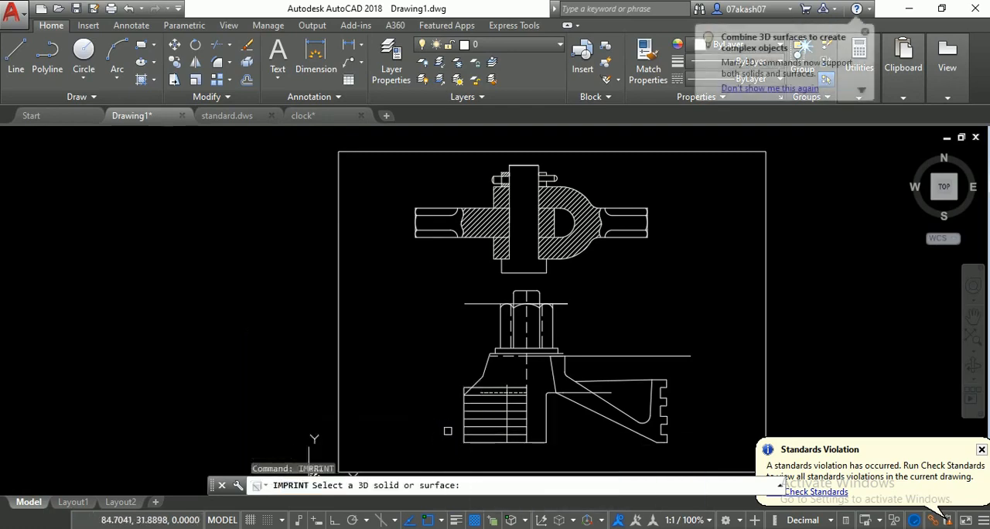
pyautogui.press('Escape')
# - Import upper housing.CATPart from the catia drw folder with the file type CATIA V5, and dismiss the background processing message
pyautogui.write('imp')
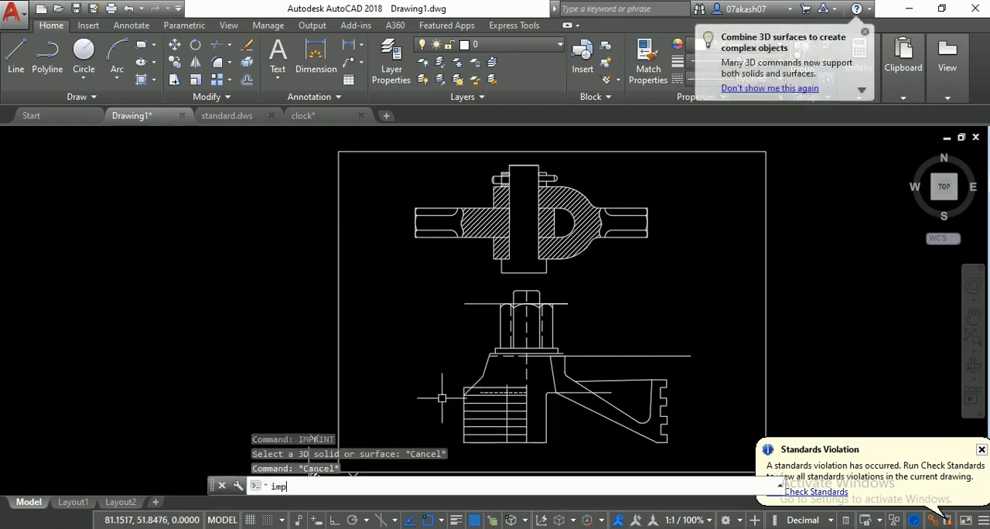
pyautogui.press('Return')
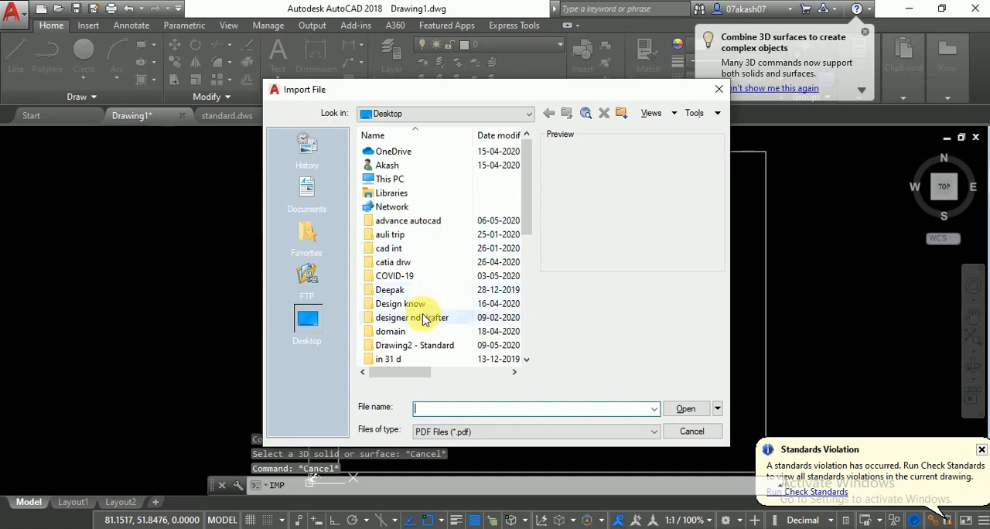
pyautogui.doubleClick(408, 263)
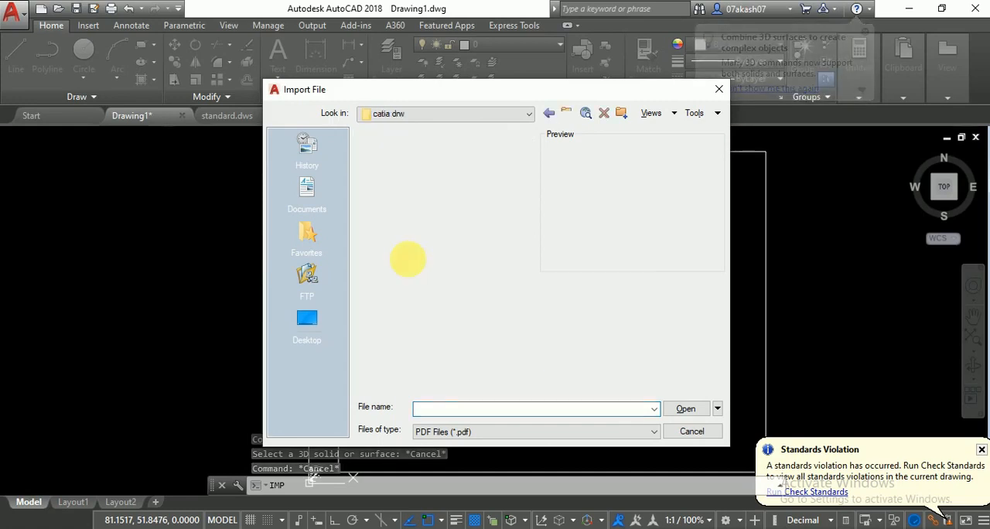
pyautogui.click(489, 433)
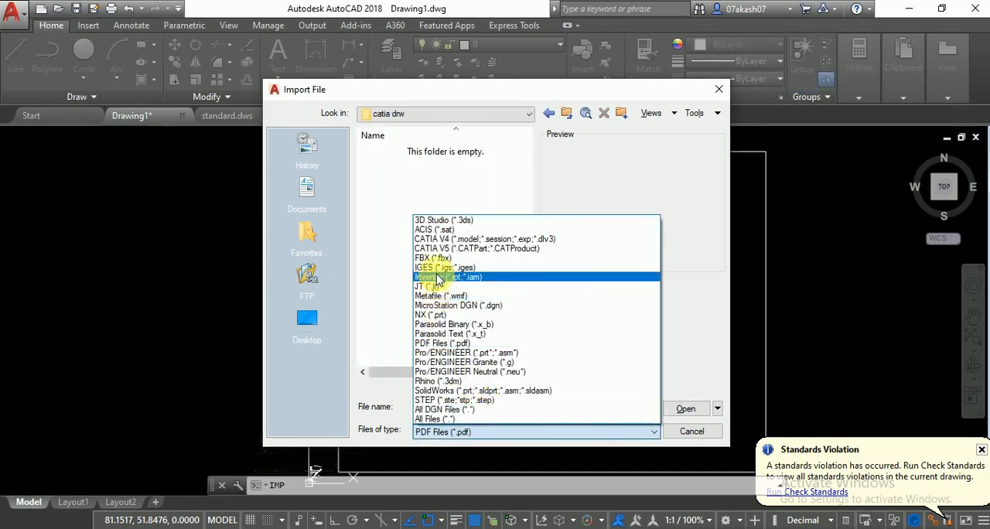
pyautogui.click(449, 247)
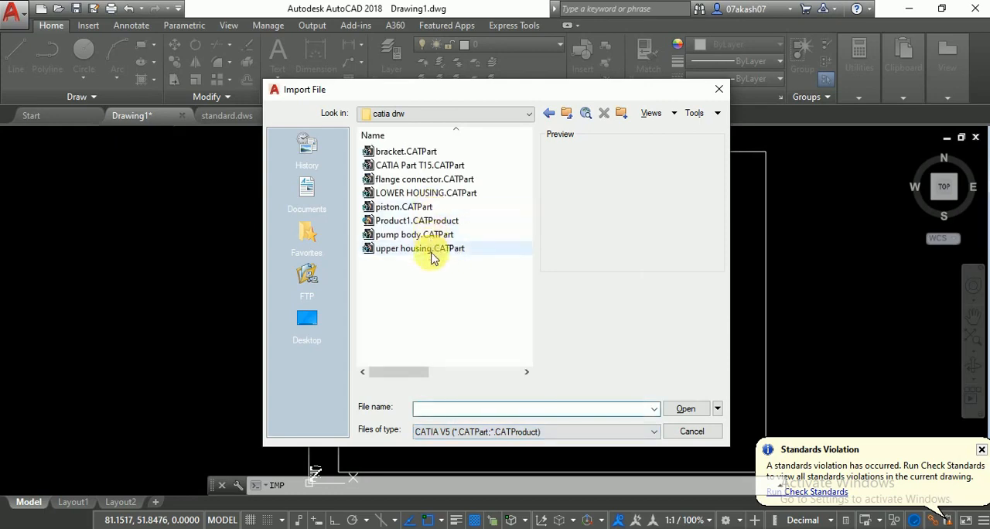
pyautogui.click(433, 249)
pyautogui.click(687, 410)
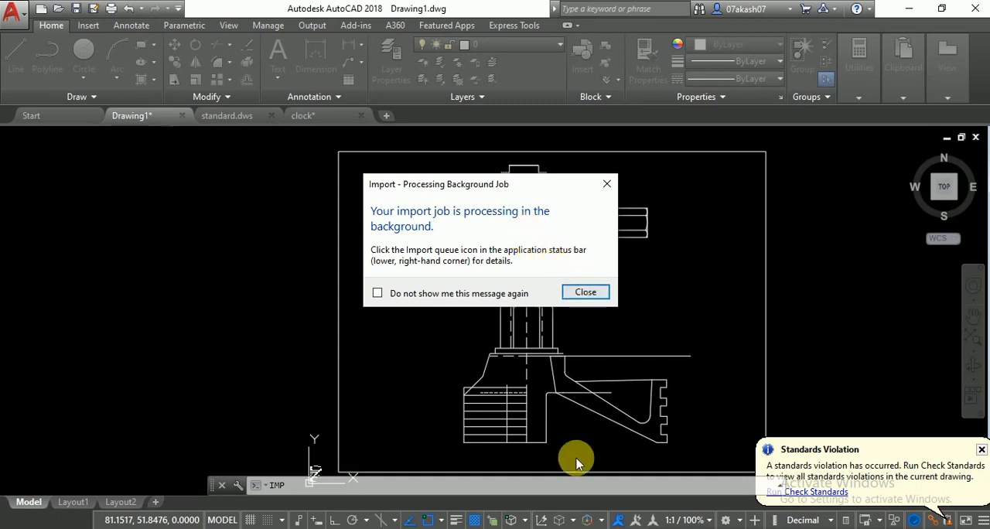
pyautogui.click(587, 295)
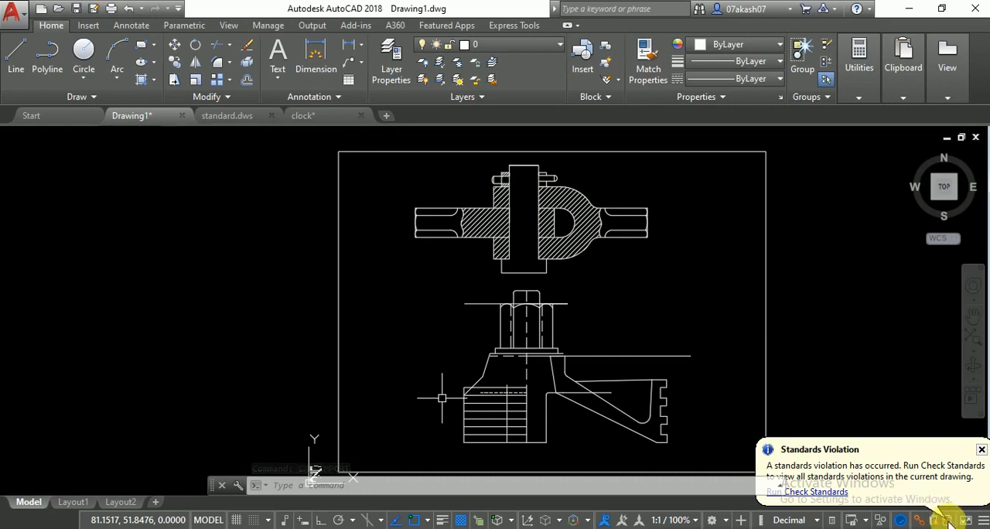
pyautogui.click(936, 522)
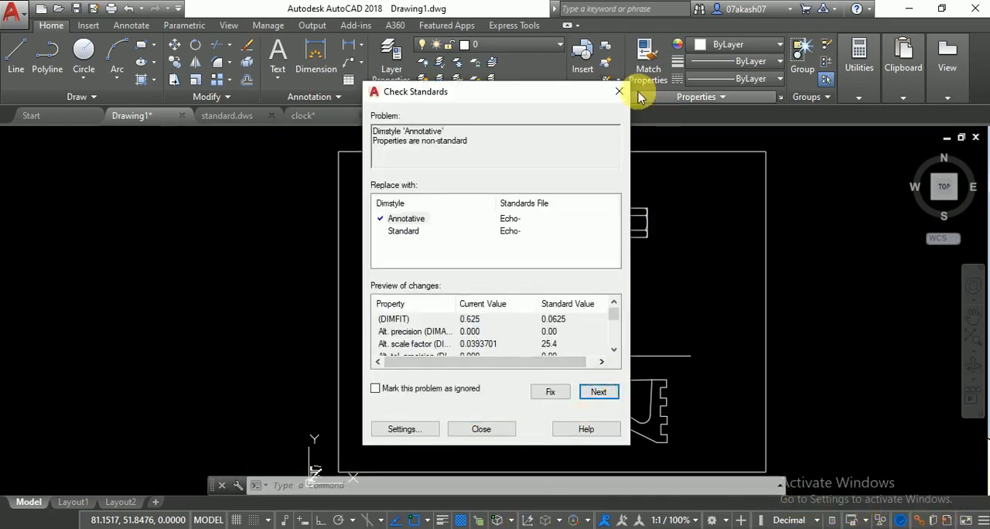
pyautogui.click(619, 91)
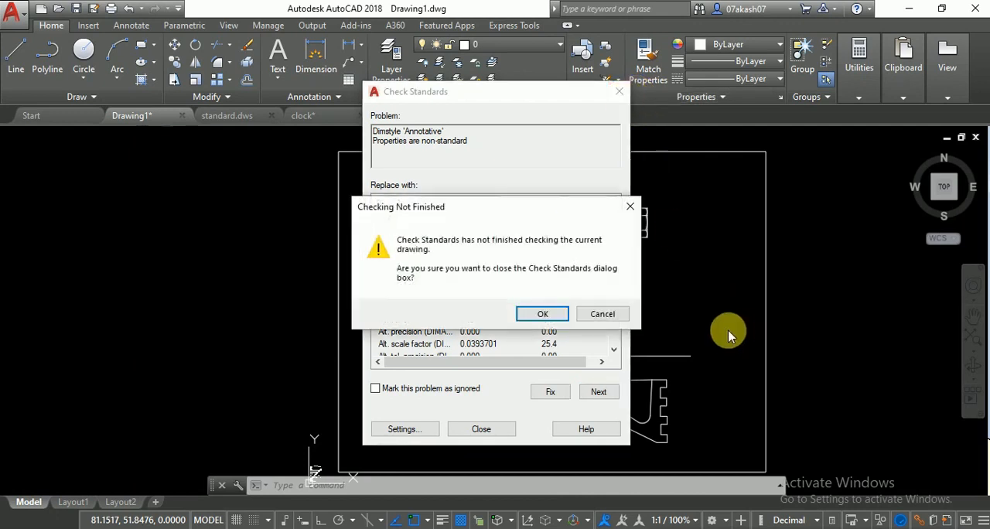
pyautogui.click(543, 314)
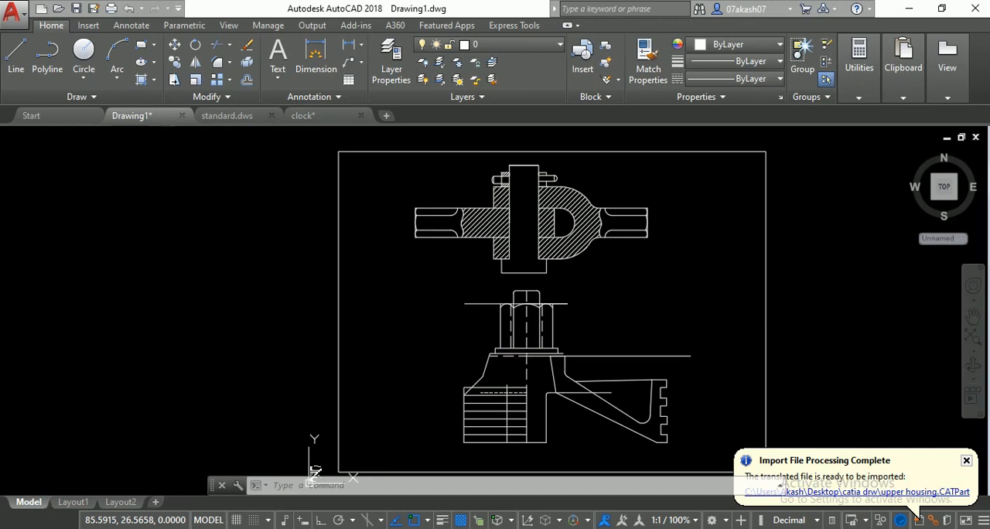
pyautogui.scroll(-2, 653, 309)
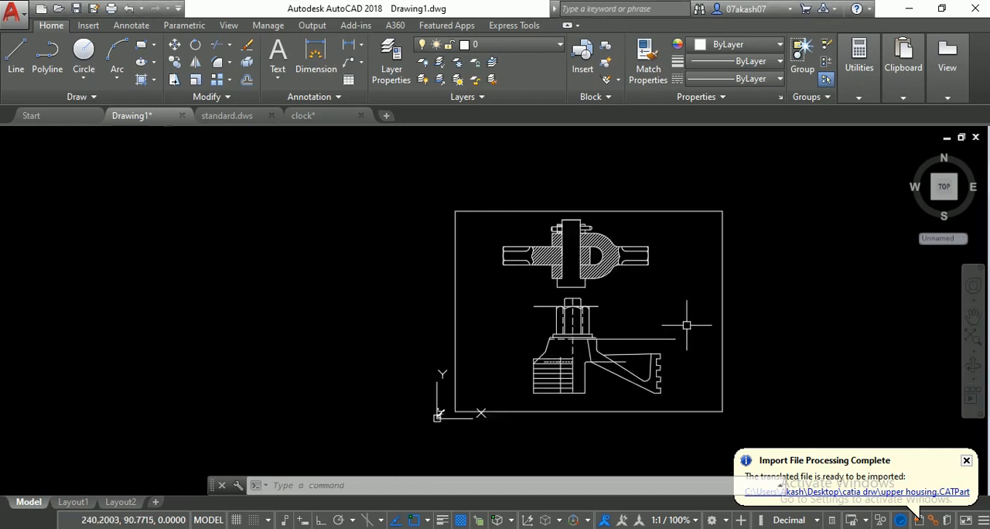
pyautogui.moveTo(692, 327); pyautogui.dragTo(469, 327, button='middle')
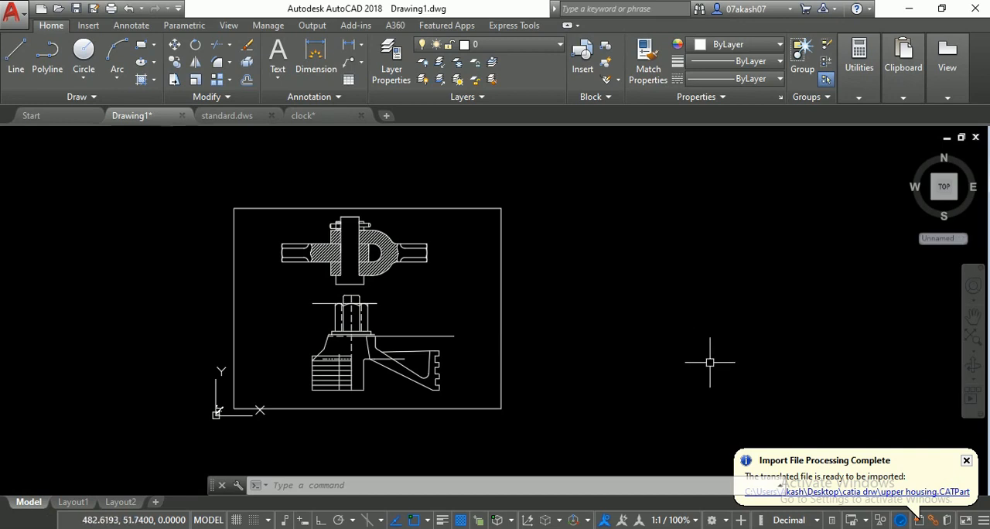
pyautogui.write('insert')
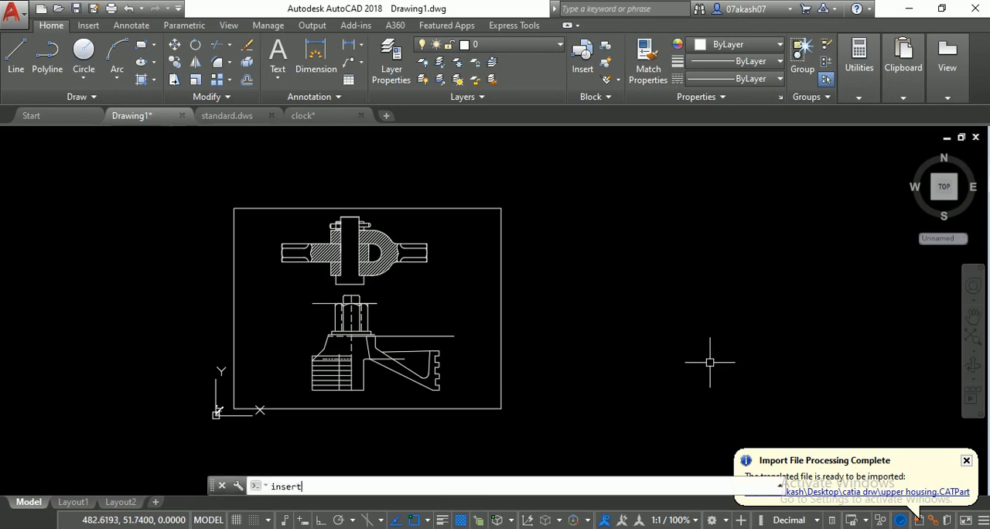
pyautogui.press('Return')
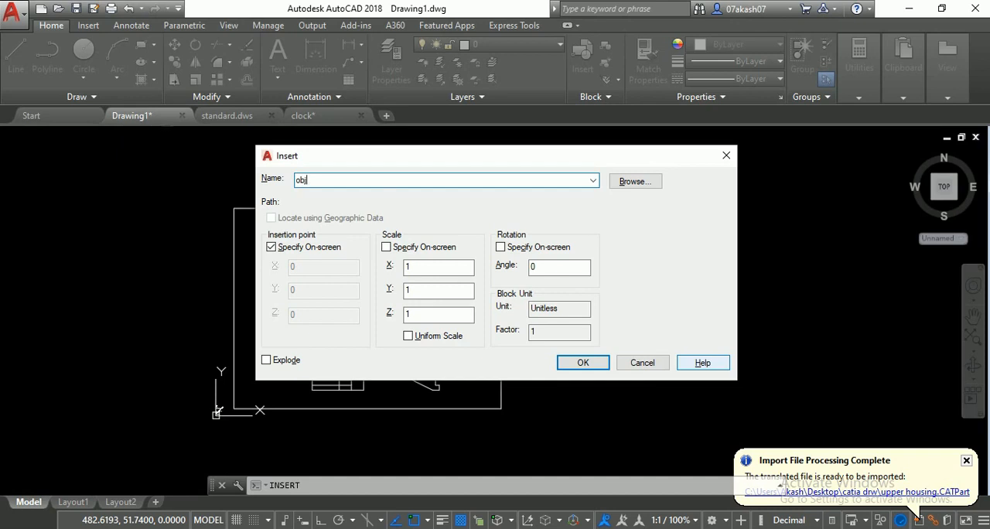
pyautogui.press('Escape')
pyautogui.write('inse')
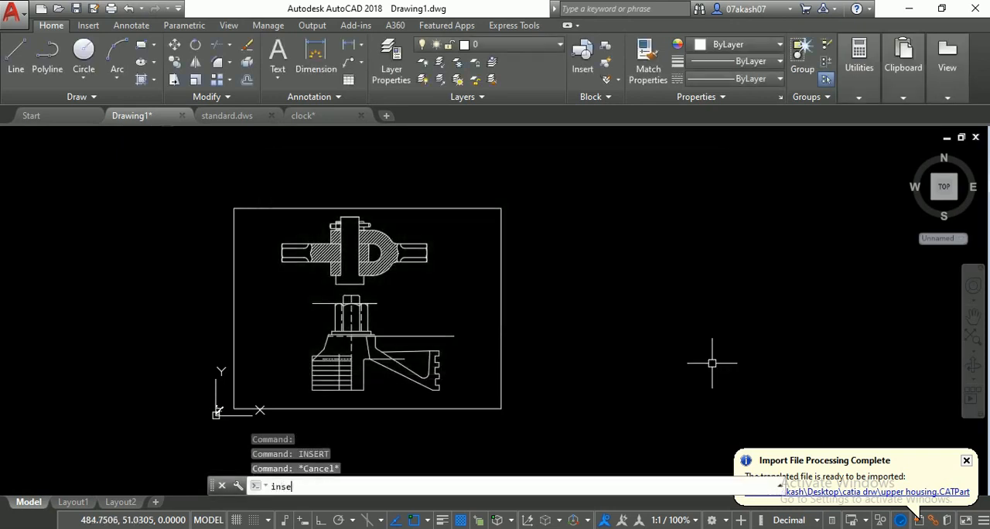
pyautogui.write('rtobj')
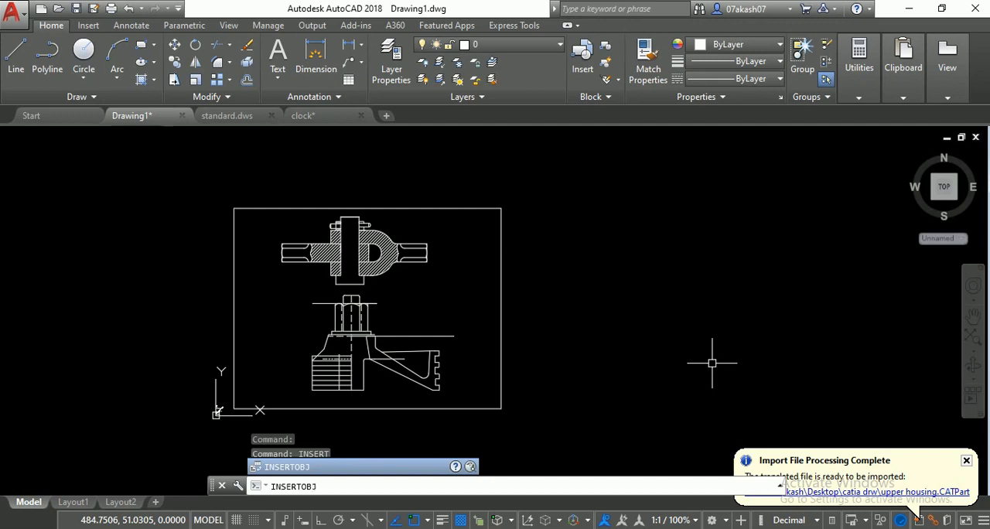
pyautogui.click(712, 362)
pyautogui.press('Return')
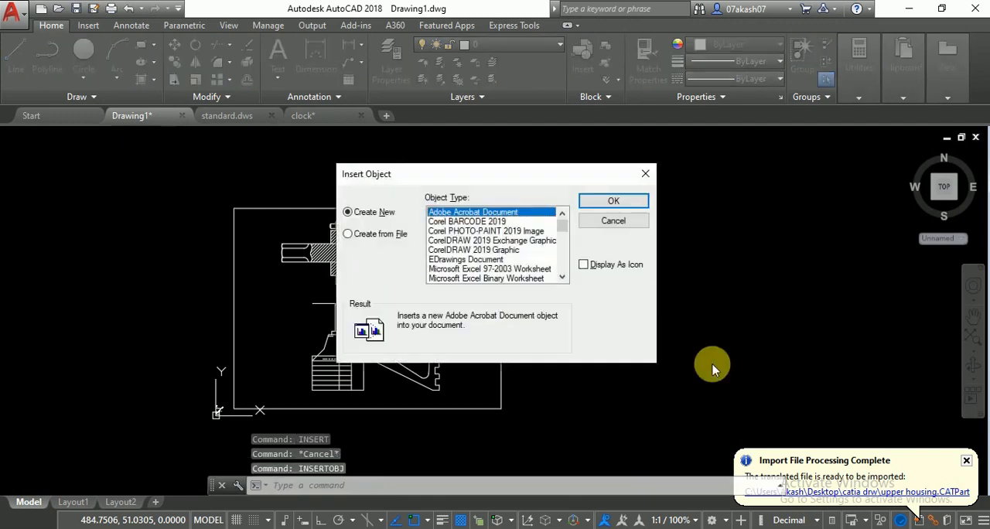
pyautogui.press('Escape')
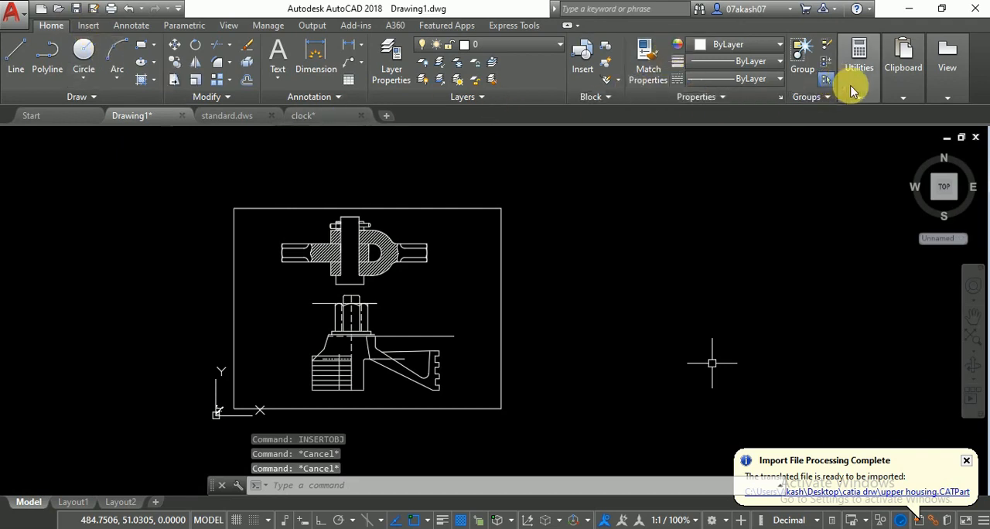
pyautogui.click(84, 25)
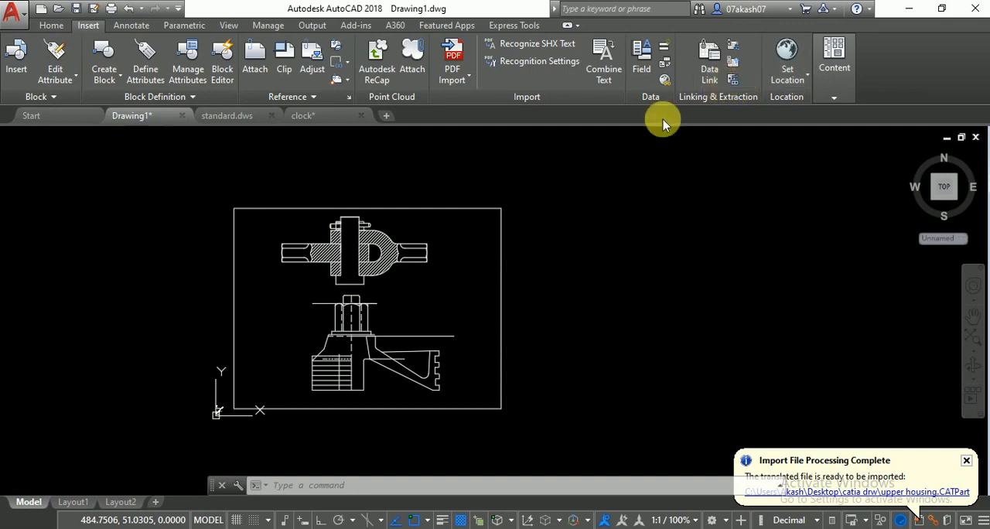
pyautogui.click(677, 281)
pyautogui.press('Escape')
# - Insert a new Microsoft Word Document object into the drawing with the INSERTOBJ command
pyautogui.rightClick(608, 279)
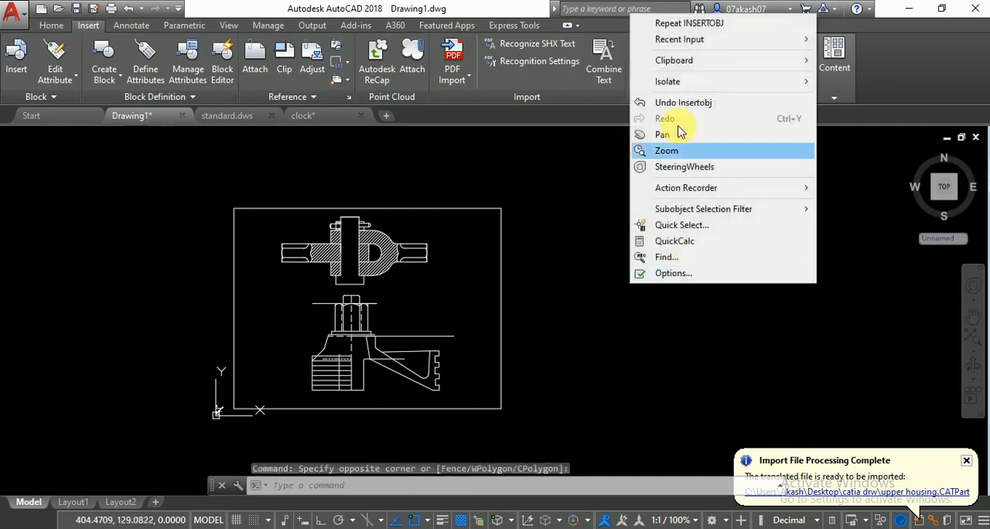
pyautogui.click(680, 23)
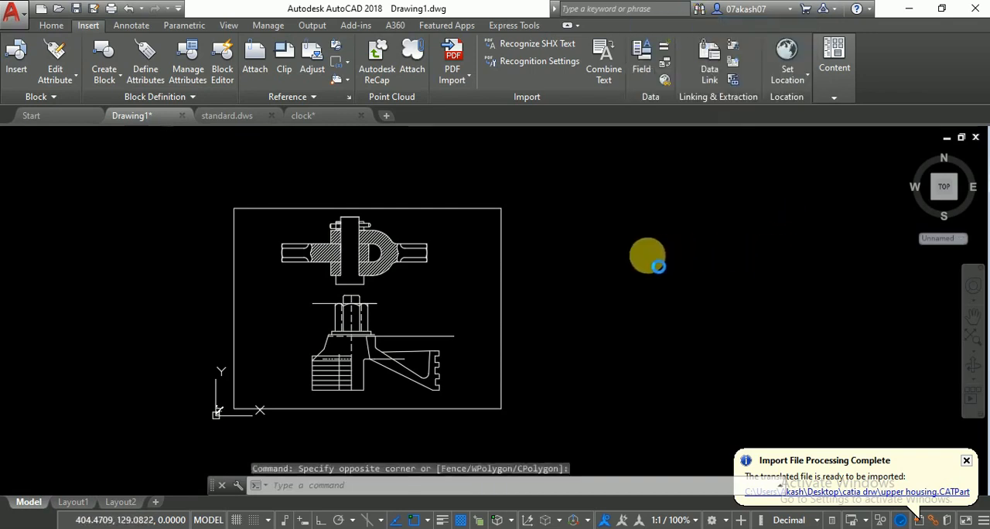
pyautogui.click(551, 241)
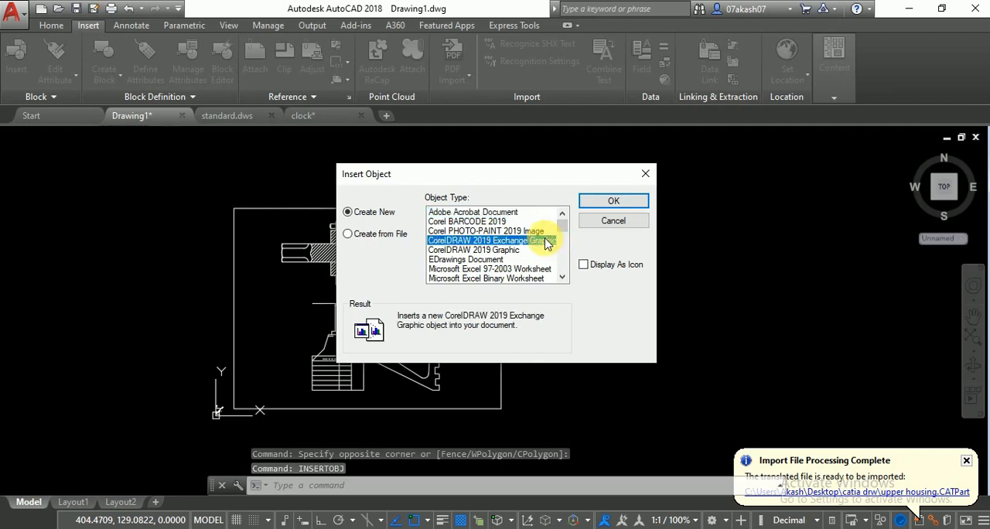
pyautogui.click(489, 231)
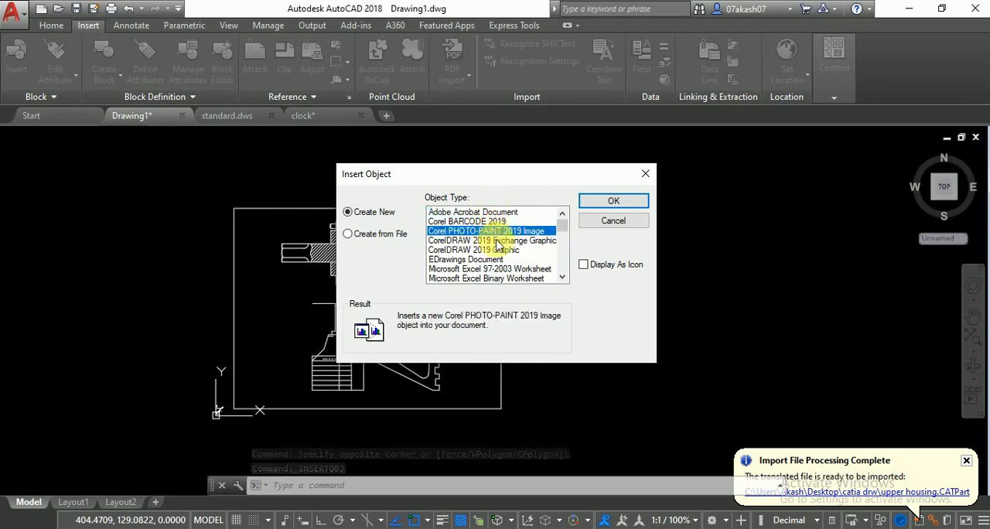
pyautogui.click(499, 242)
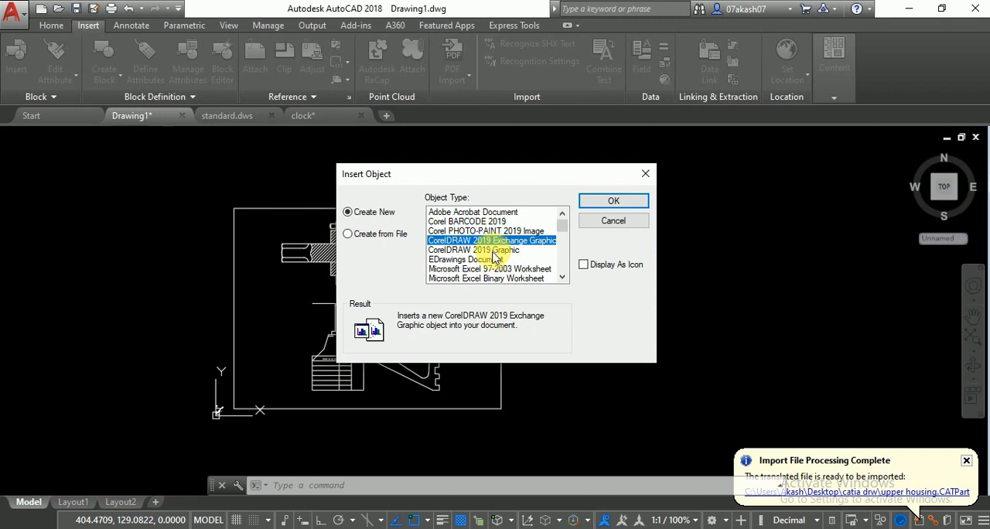
pyautogui.click(493, 250)
pyautogui.scroll(-3, 493, 255)
pyautogui.click(492, 250)
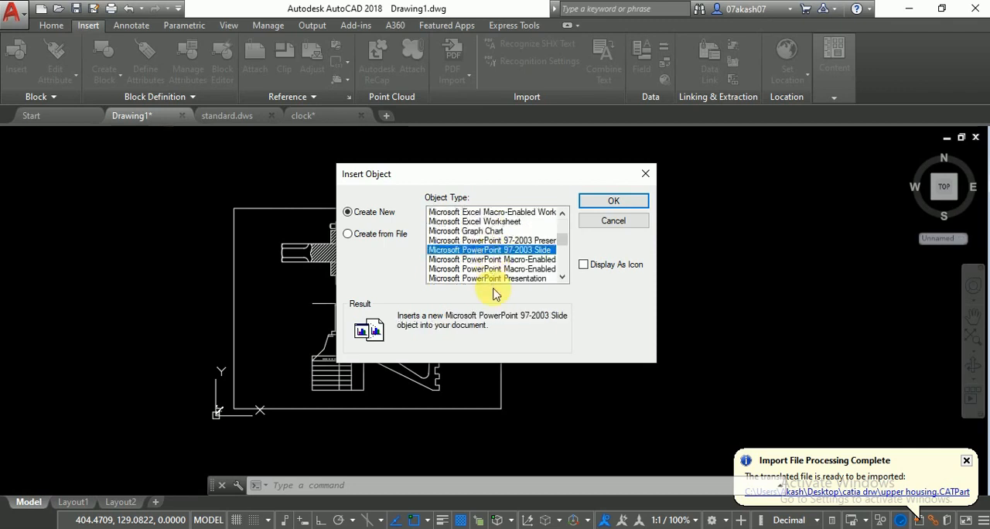
pyautogui.scroll(-2, 503, 254)
pyautogui.scroll(-2, 506, 250)
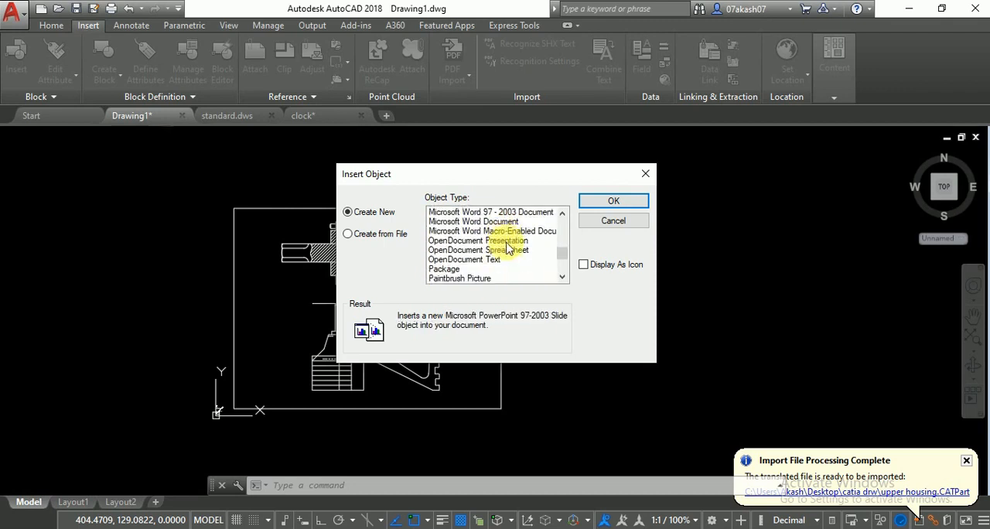
pyautogui.click(505, 221)
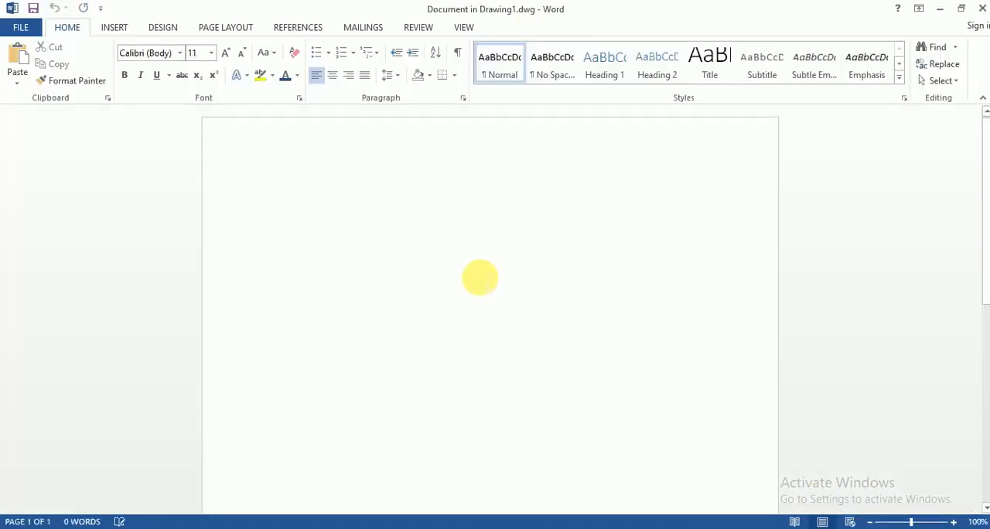
# - Enter the lines "Sidy;IFHLIfgiusgclscghjcjhdcghsdcgjcghscgsd" and "sckjsbGAc,jhgsbcjhgSJC" in the embedded Word document and close Word to return to AutoCAD
pyautogui.write('Sidy;IFHLlfgiusgclscghj')
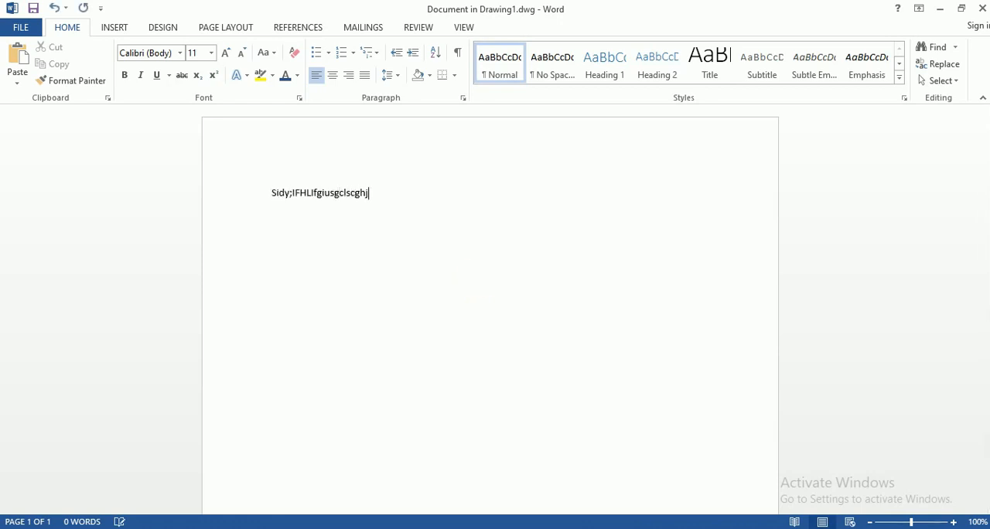
pyautogui.write('cjhdcghsdcgjcghscgsd')
pyautogui.press('Return')
pyautogui.write('s')
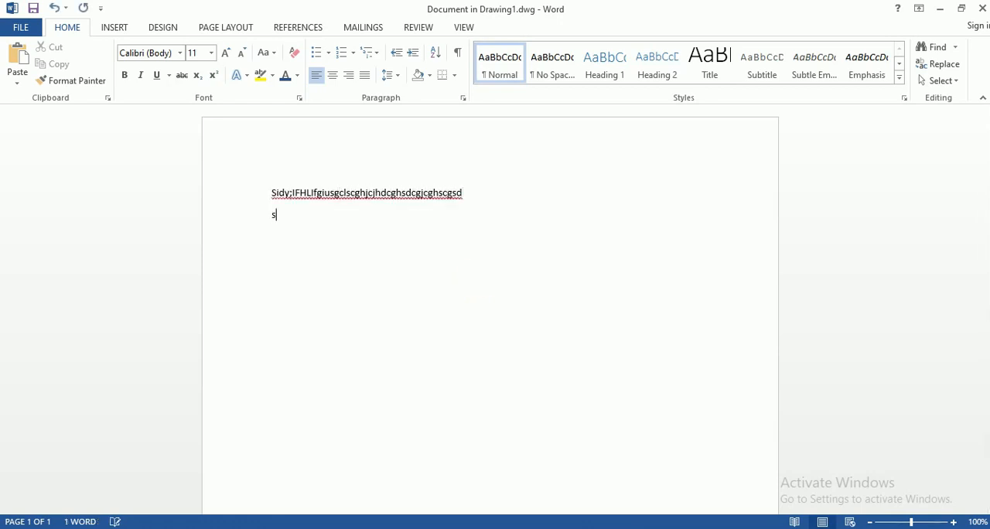
pyautogui.write('chjshGAc,jhgshjhgSJC')
pyautogui.scroll(-9, 490, 309)
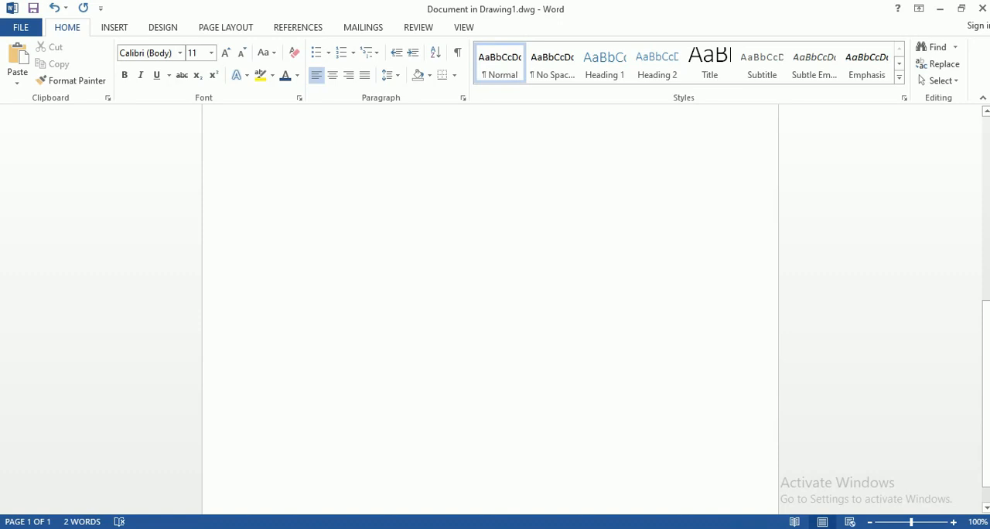
pyautogui.scroll(8, 528, 237)
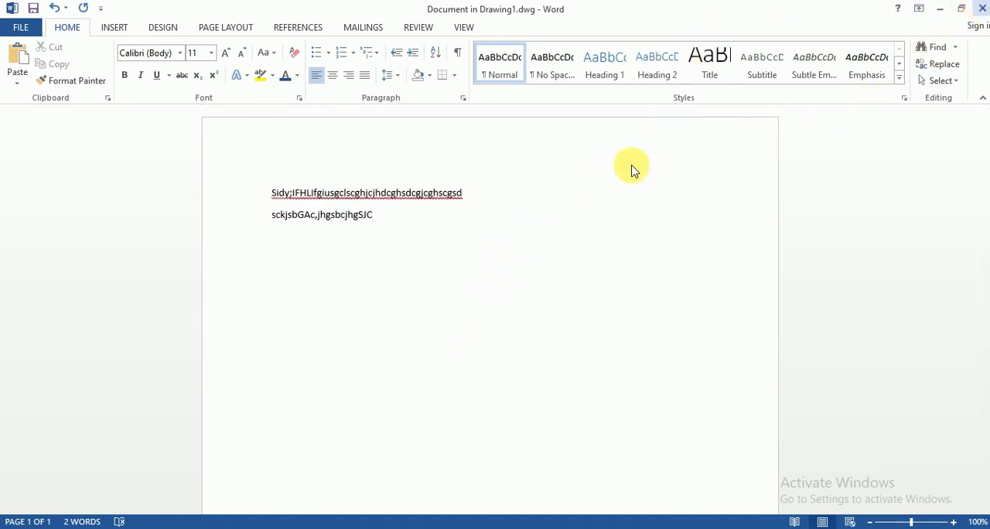
pyautogui.click(981, 8)
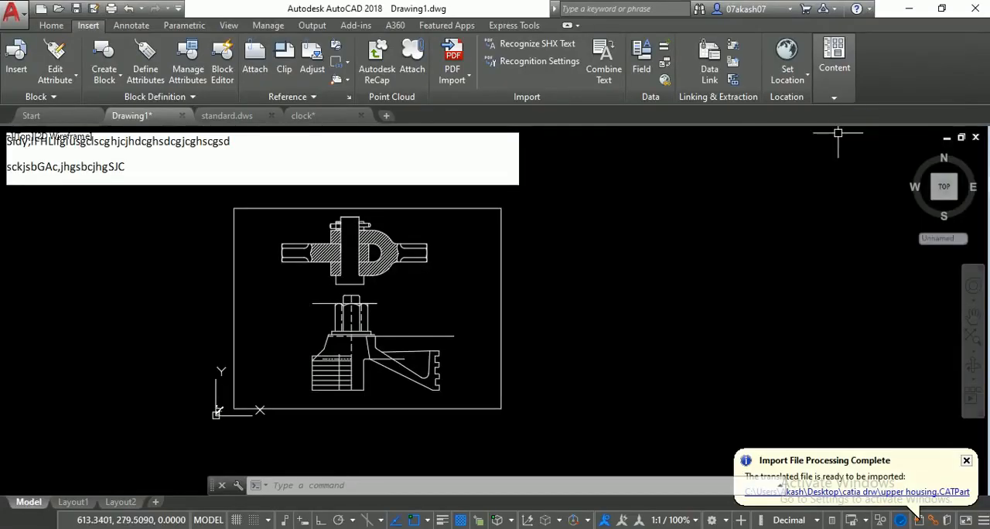
# - Repeat INSERTOBJ with the Create from File option and browse for a source file
pyautogui.scroll(-4, 400, 272)
pyautogui.scroll(2, 344, 236)
pyautogui.moveTo(326, 241); pyautogui.dragTo(348, 264, button='middle')
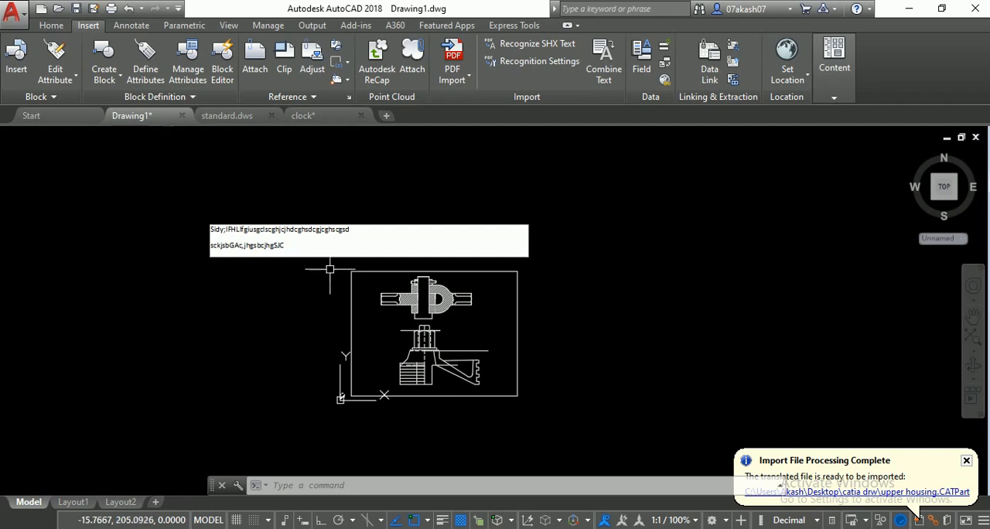
pyautogui.rightClick(424, 172)
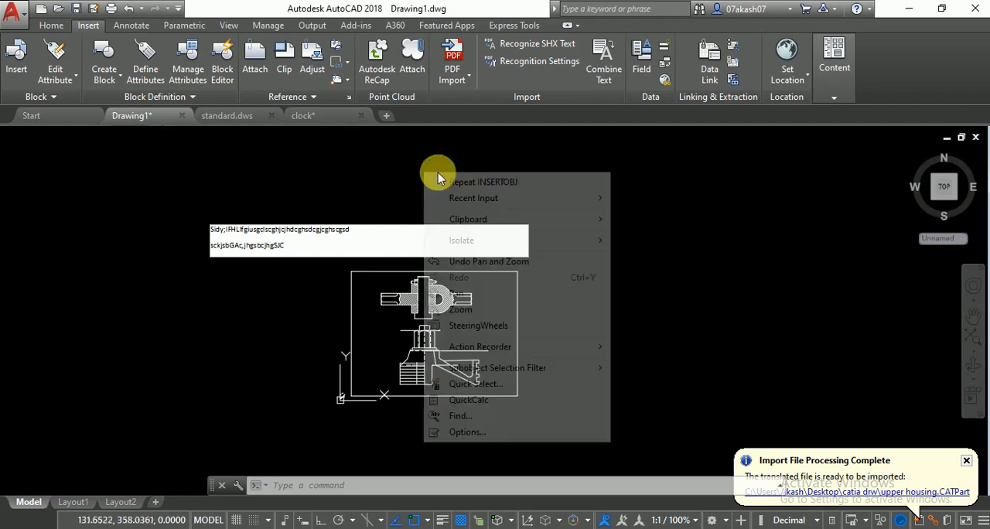
pyautogui.click(486, 180)
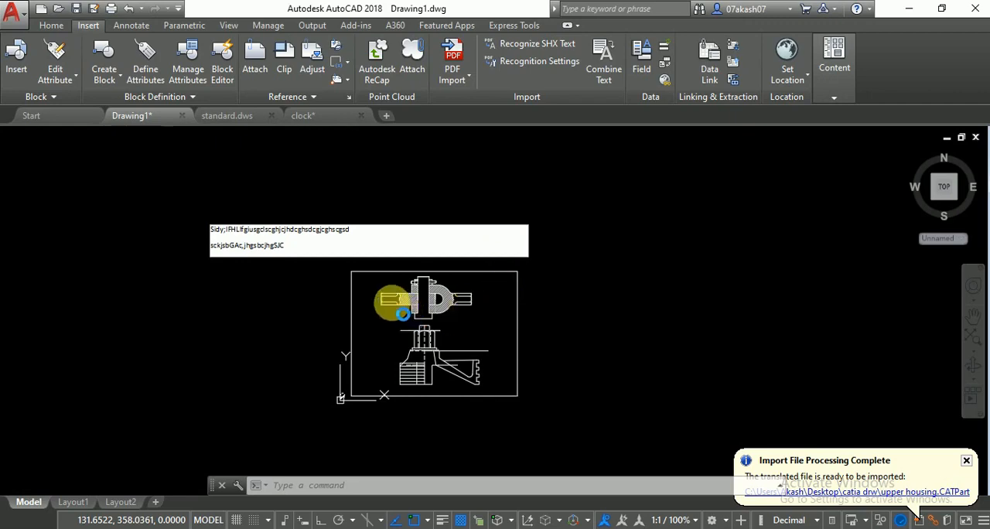
pyautogui.click(379, 234)
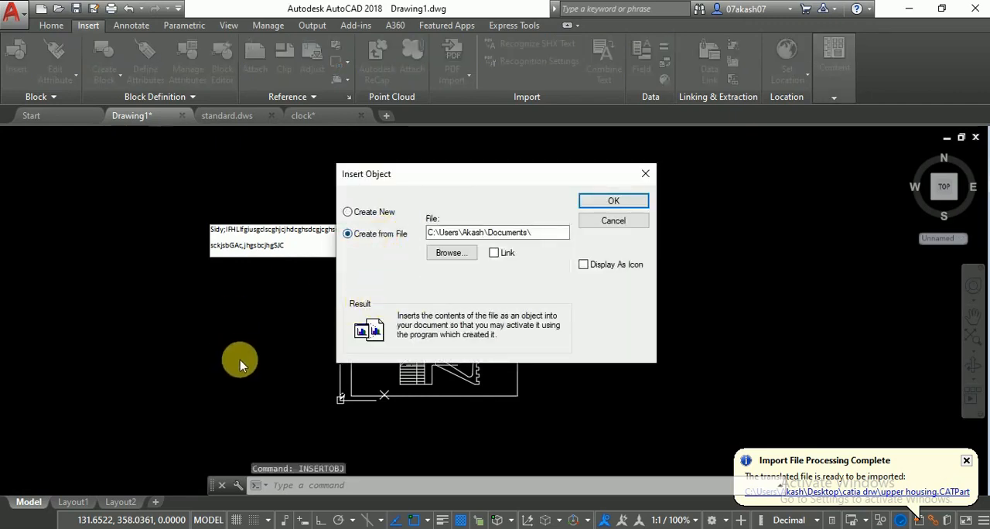
pyautogui.click(455, 256)
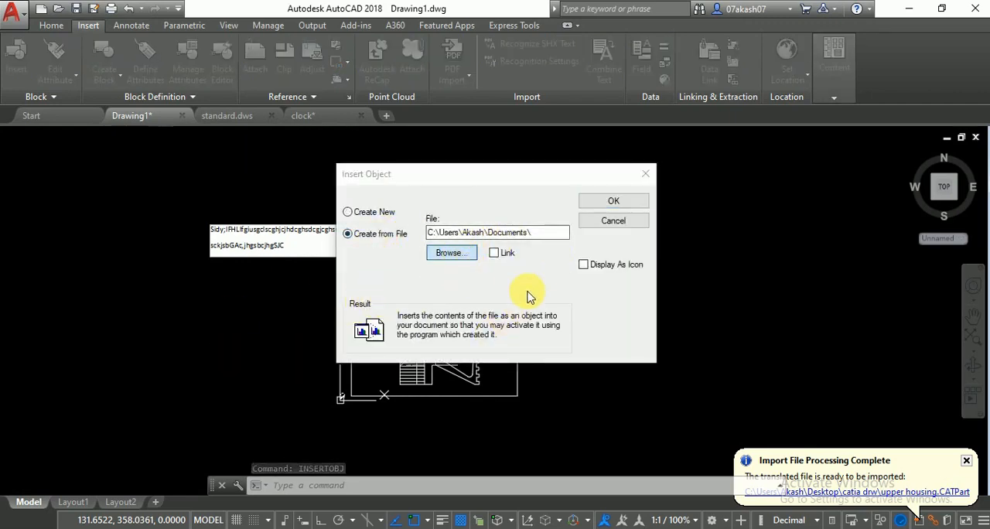
pyautogui.scroll(-10, 512, 398)
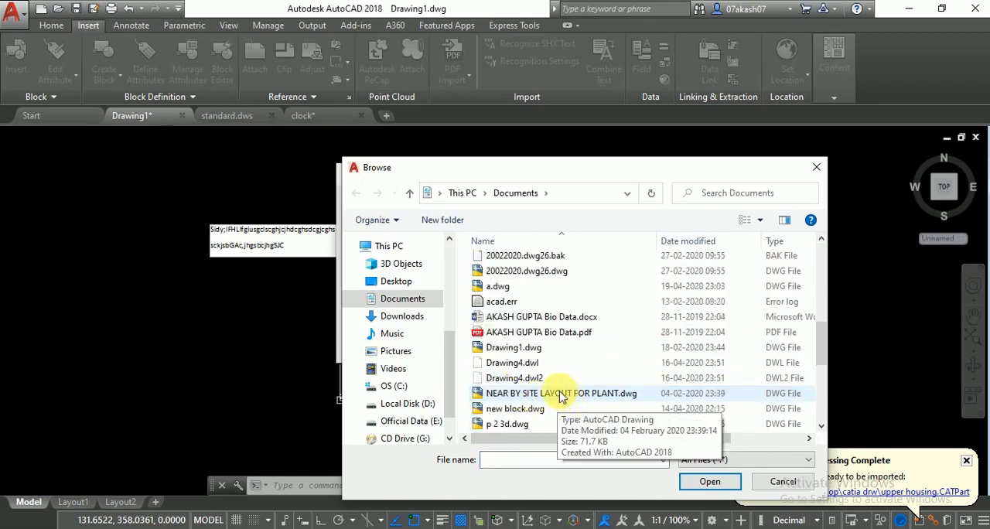
pyautogui.click(547, 393)
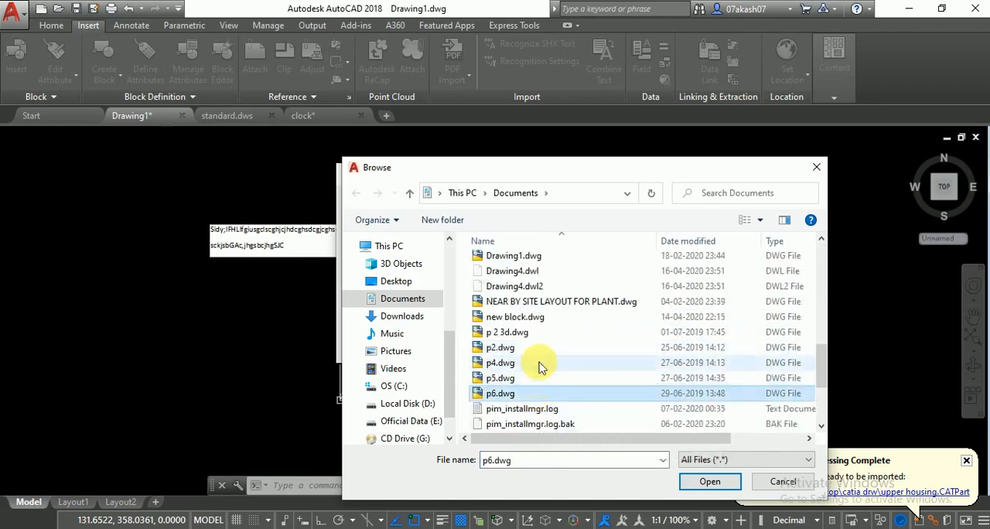
pyautogui.click(542, 291)
pyautogui.click(542, 301)
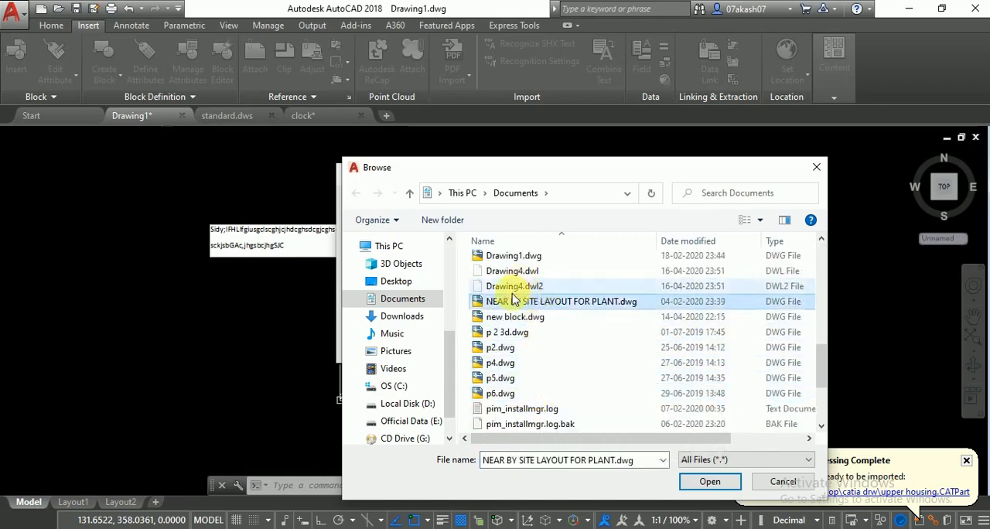
pyautogui.scroll(3, 497, 287)
# - Choose ACP.pdf from the Desktop folder and insert it into the drawing as an unlinked object
pyautogui.click(395, 282)
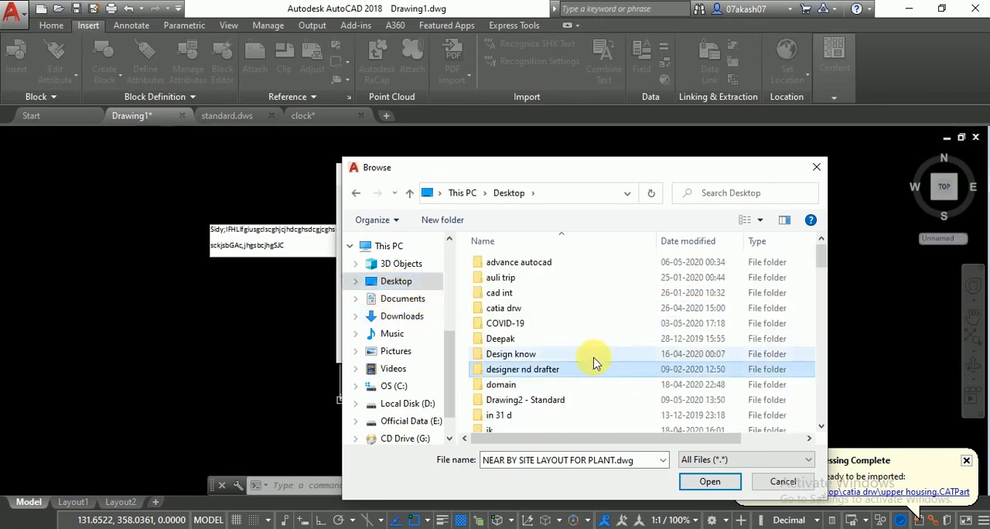
pyautogui.scroll(-10, 592, 360)
pyautogui.click(533, 395)
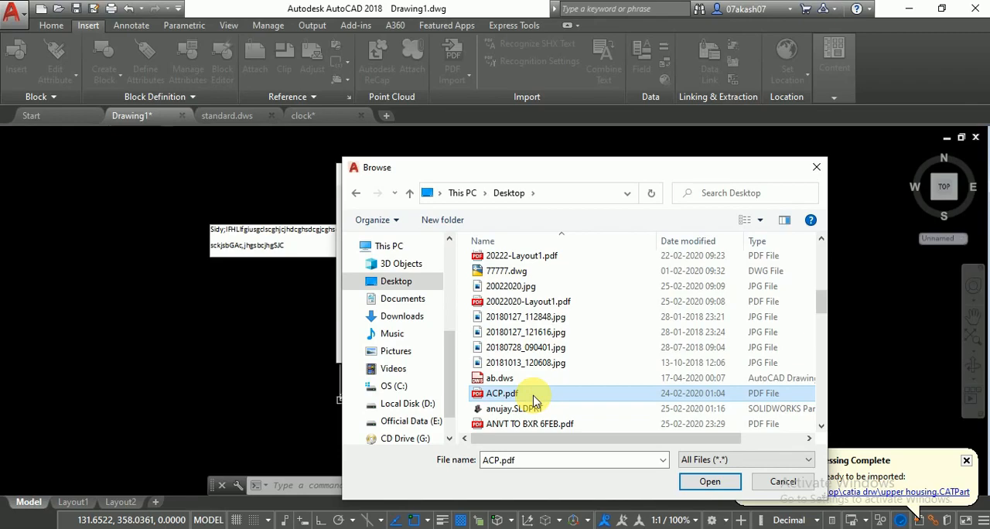
pyautogui.doubleClick(535, 395)
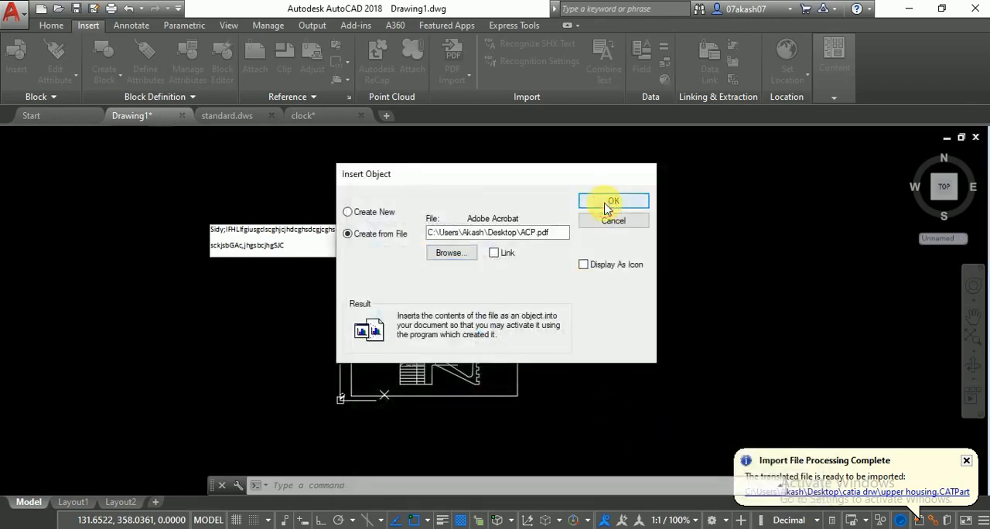
pyautogui.click(610, 202)
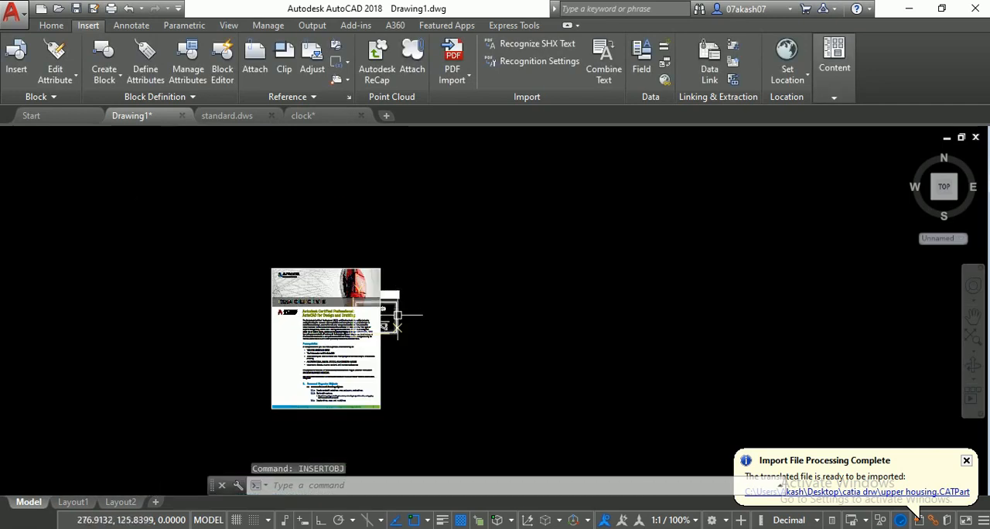
pyautogui.scroll(4, 364, 360)
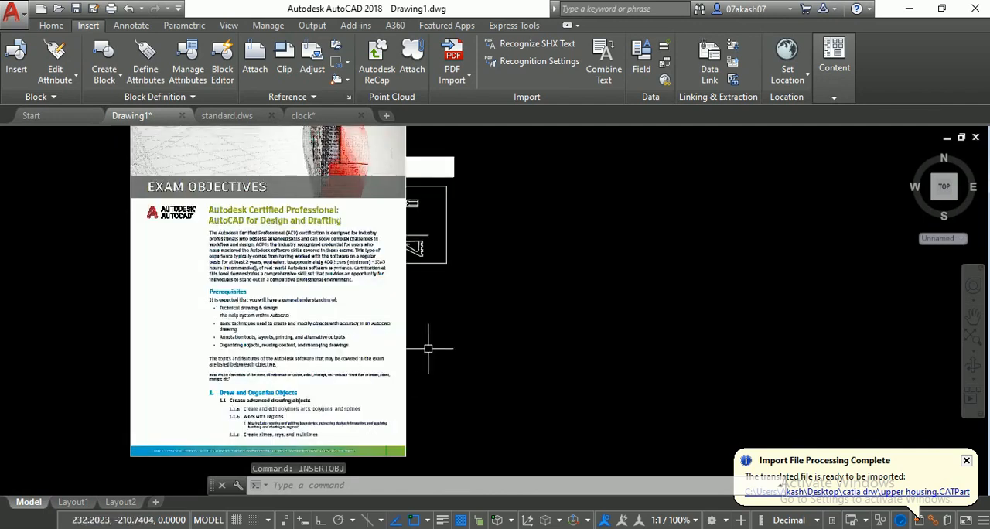